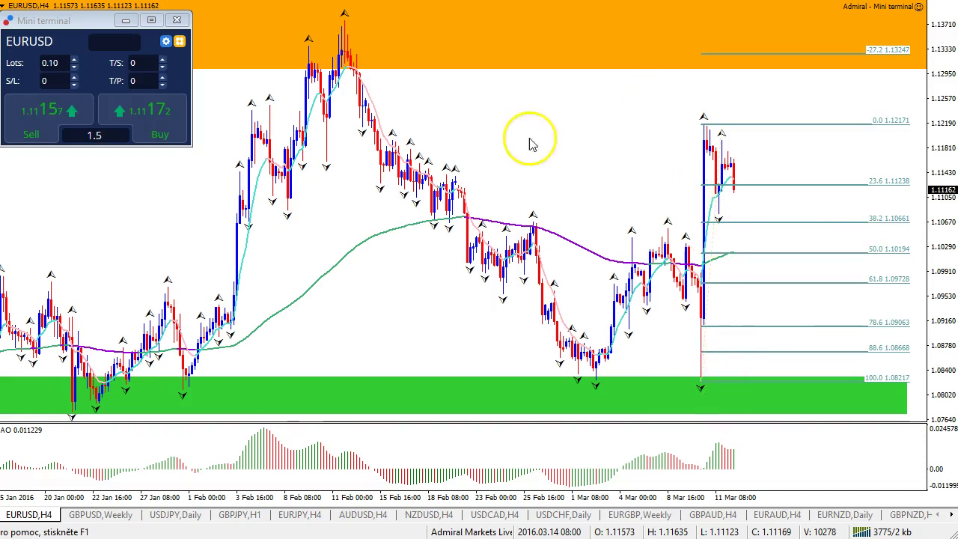
Step: Switch the EURUSD chart to the daily timeframe and move the Mini terminal window off the orange resistance zone
{"action": "left_click", "coordinate": [533, 1]}
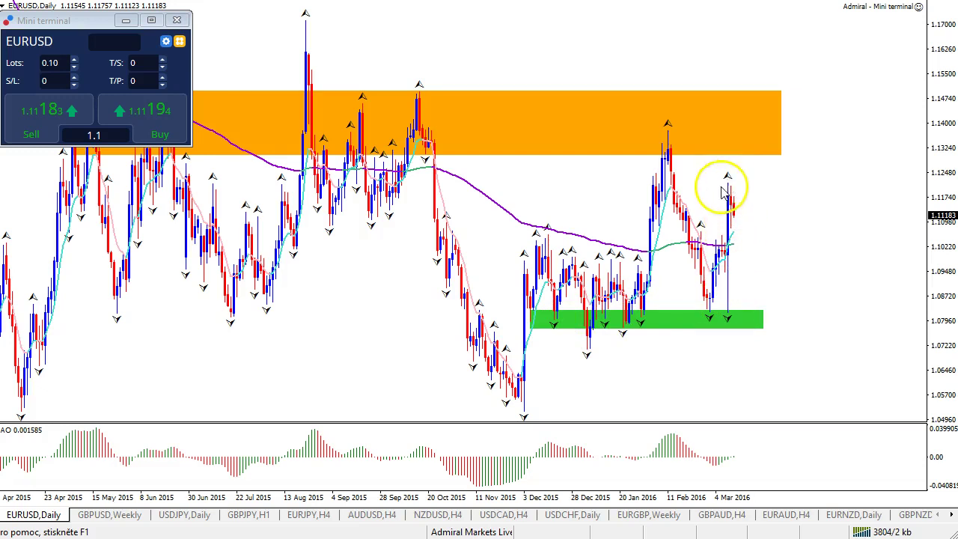
{"action": "left_click_drag", "start_coordinate": [96, 21], "coordinate": [111, 280]}
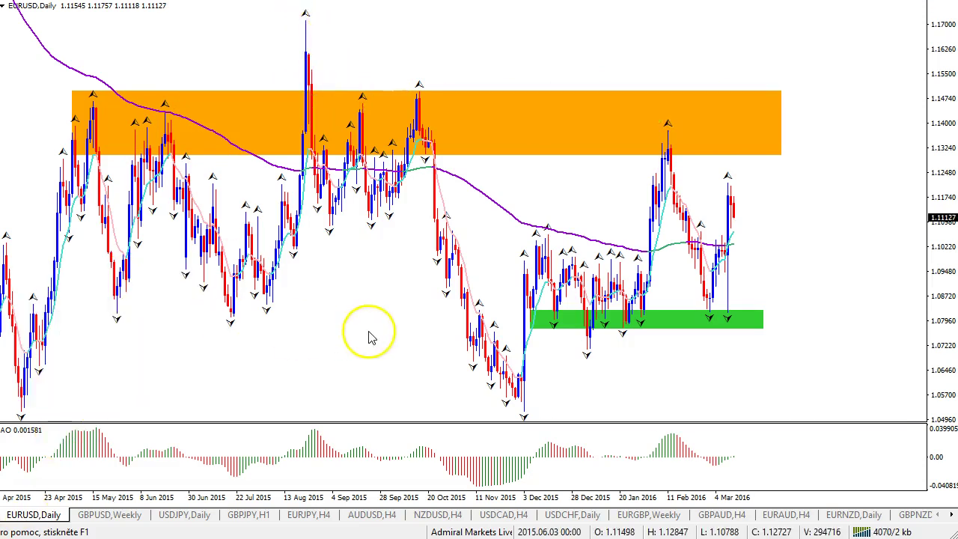
Step: Sketch a green price path from the latest daily candle down to the long moving average and up into the orange zone, and clear it
{"action": "key", "text": "ctrl+2"}
{"action": "mouse_move", "coordinate": [750, 197]}
{"action": "left_mouse_down"}
{"action": "mouse_move", "coordinate": [741, 180]}
{"action": "mouse_move", "coordinate": [730, 318]}
{"action": "mouse_move", "coordinate": [771, 187]}
{"action": "mouse_move", "coordinate": [738, 168]}
{"action": "left_mouse_up"}
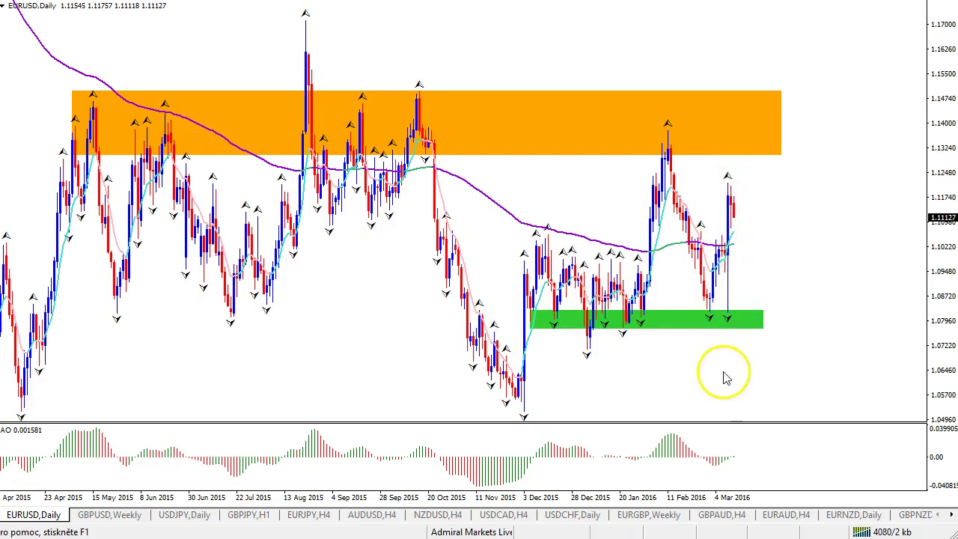
{"action": "left_click_drag", "start_coordinate": [754, 501], "coordinate": [762, 497]}
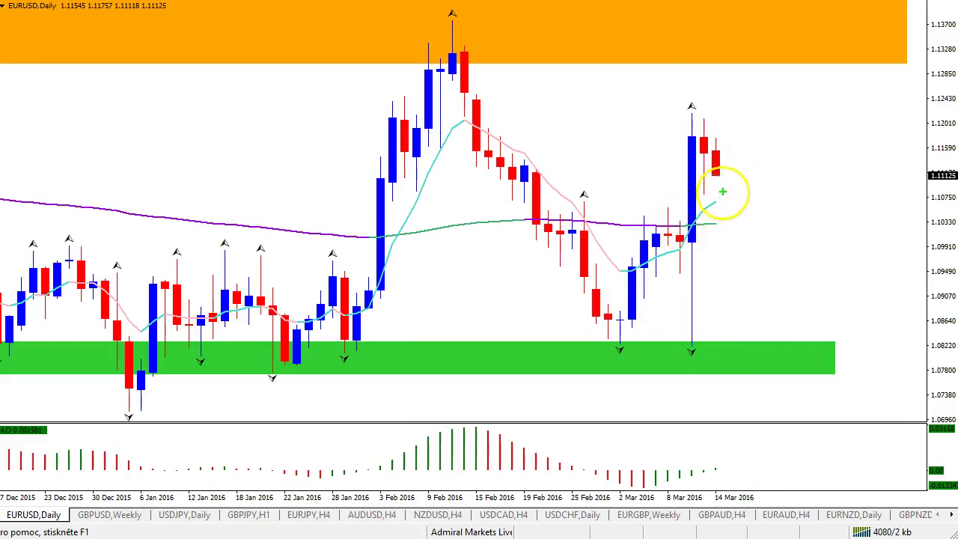
{"action": "mouse_move", "coordinate": [719, 176]}
{"action": "left_mouse_down"}
{"action": "mouse_move", "coordinate": [738, 222]}
{"action": "mouse_move", "coordinate": [826, 40]}
{"action": "mouse_move", "coordinate": [844, 43]}
{"action": "mouse_move", "coordinate": [787, 48]}
{"action": "left_mouse_up"}
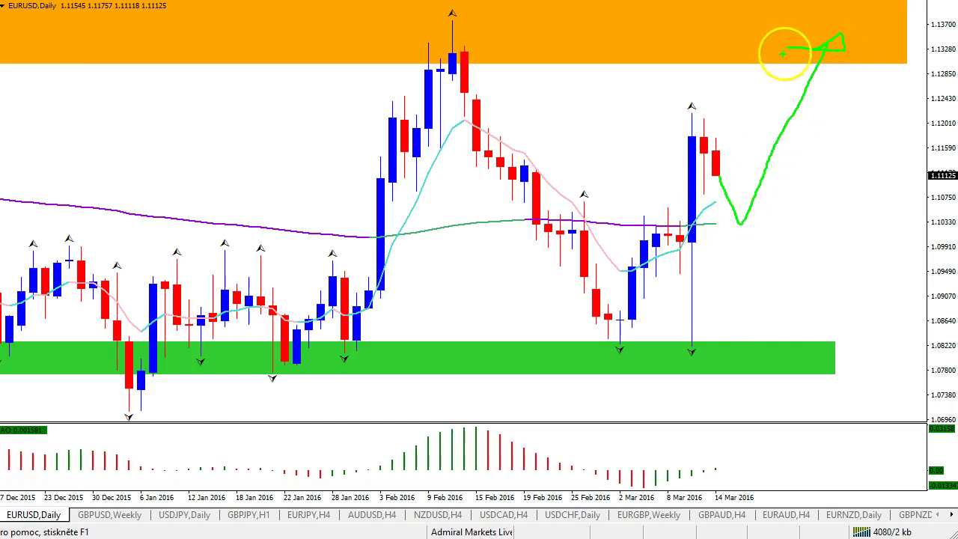
{"action": "key", "text": "Escape"}
Step: Switch the EURUSD chart to H4 and circle the 38.2, 50.0 and 61.8 Fibonacci levels in green
{"action": "left_click_drag", "start_coordinate": [720, 500], "coordinate": [706, 500]}
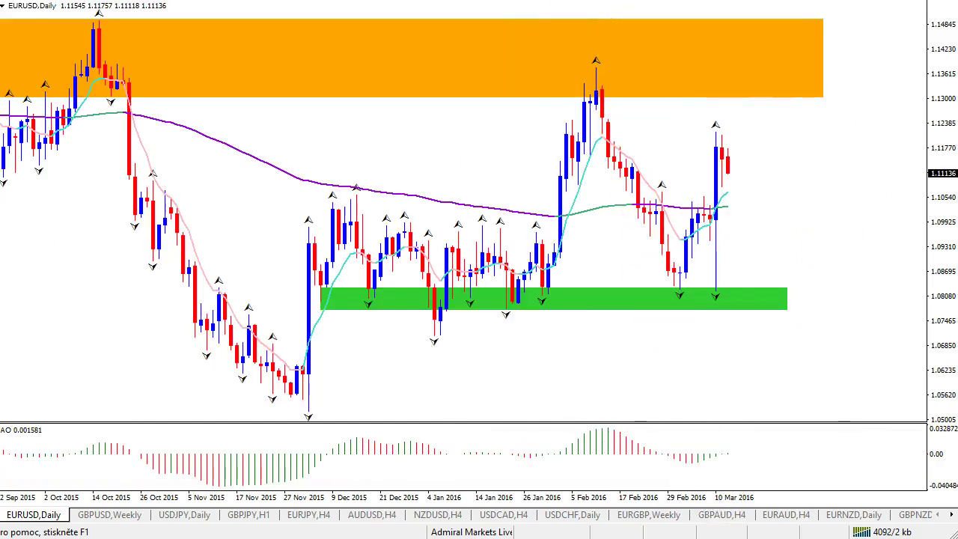
{"action": "left_click", "coordinate": [517, 1]}
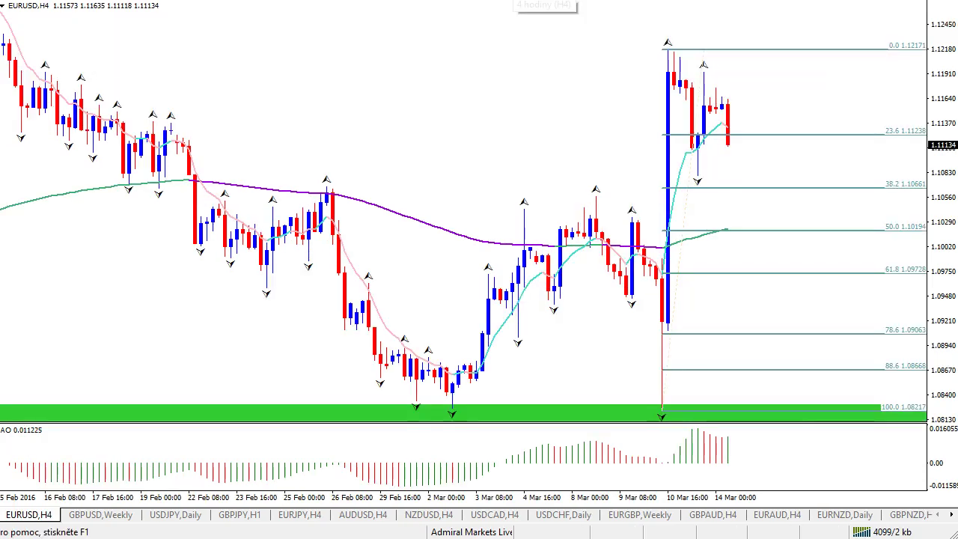
{"action": "left_click_drag", "start_coordinate": [765, 499], "coordinate": [754, 503]}
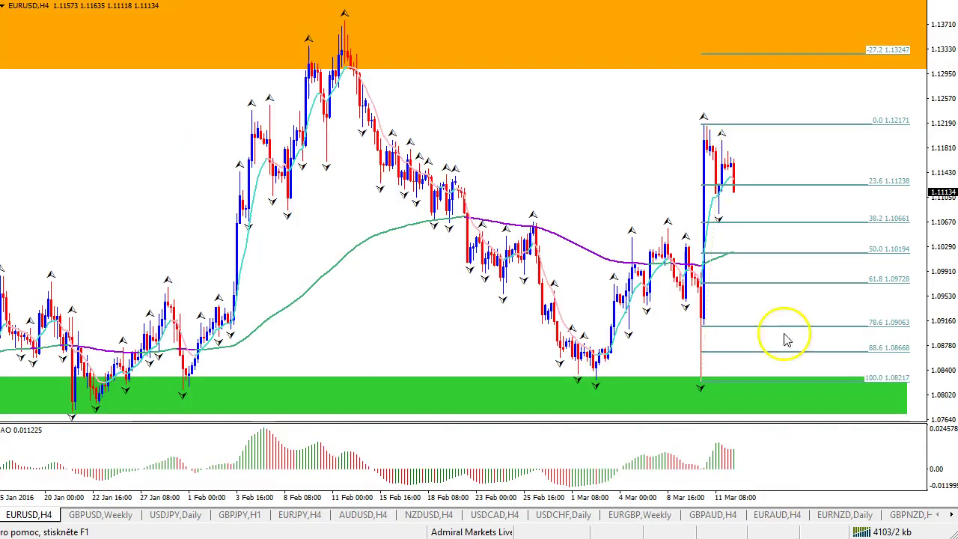
{"action": "key", "text": "ctrl+2"}
{"action": "mouse_move", "coordinate": [911, 248]}
{"action": "left_mouse_down"}
{"action": "mouse_move", "coordinate": [859, 243]}
{"action": "mouse_move", "coordinate": [882, 247]}
{"action": "mouse_move", "coordinate": [850, 270]}
{"action": "mouse_move", "coordinate": [921, 273]}
{"action": "left_mouse_up"}
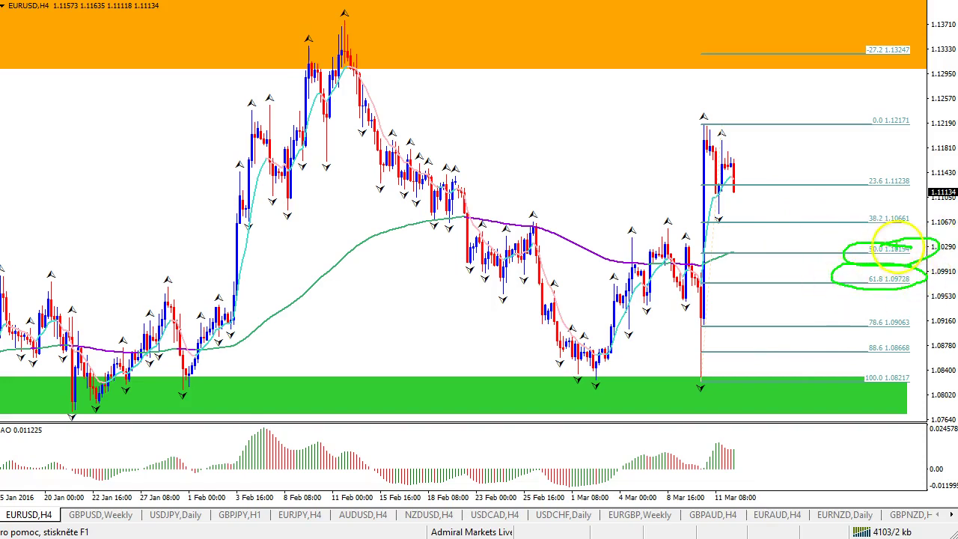
{"action": "mouse_move", "coordinate": [906, 226]}
{"action": "left_mouse_down"}
{"action": "mouse_move", "coordinate": [941, 216]}
{"action": "mouse_move", "coordinate": [899, 228]}
{"action": "left_mouse_up"}
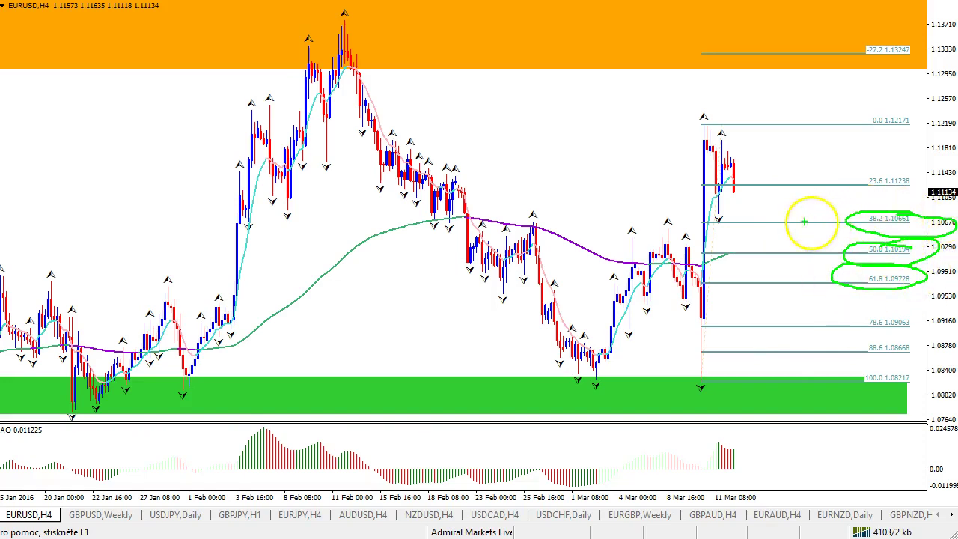
Step: Draw a green bounce arrow beside the retracement levels, label the swing points A, B and C, and clear all annotations
{"action": "mouse_move", "coordinate": [773, 220]}
{"action": "left_mouse_down"}
{"action": "mouse_move", "coordinate": [805, 217]}
{"action": "mouse_move", "coordinate": [843, 138]}
{"action": "mouse_move", "coordinate": [858, 149]}
{"action": "left_mouse_up"}
{"action": "mouse_move", "coordinate": [674, 88]}
{"action": "left_mouse_down"}
{"action": "mouse_move", "coordinate": [705, 108]}
{"action": "mouse_move", "coordinate": [707, 91]}
{"action": "left_mouse_up"}
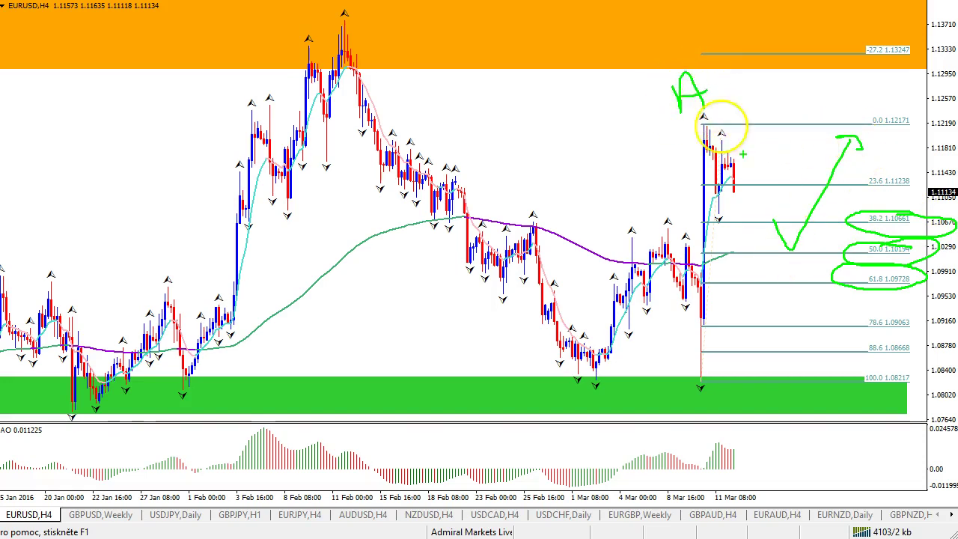
{"action": "left_click_drag", "start_coordinate": [759, 269], "coordinate": [798, 289]}
{"action": "left_click_drag", "start_coordinate": [866, 64], "coordinate": [889, 84]}
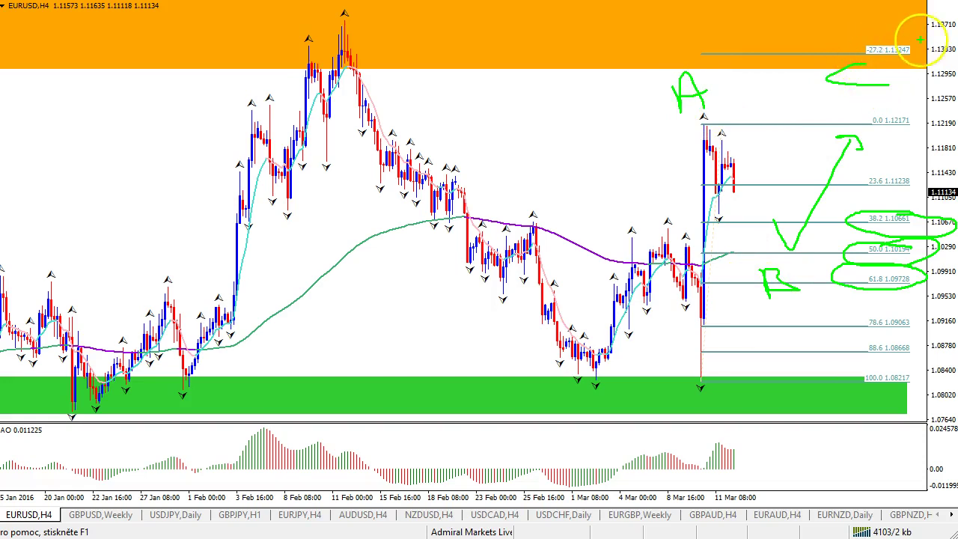
{"action": "key", "text": "Escape"}
Step: Sketch a green path dipping to the 61.8 level and rising to the -61.8 level, and a red downward path, clearing each sketch
{"action": "left_click_drag", "start_coordinate": [947, 86], "coordinate": [947, 173]}
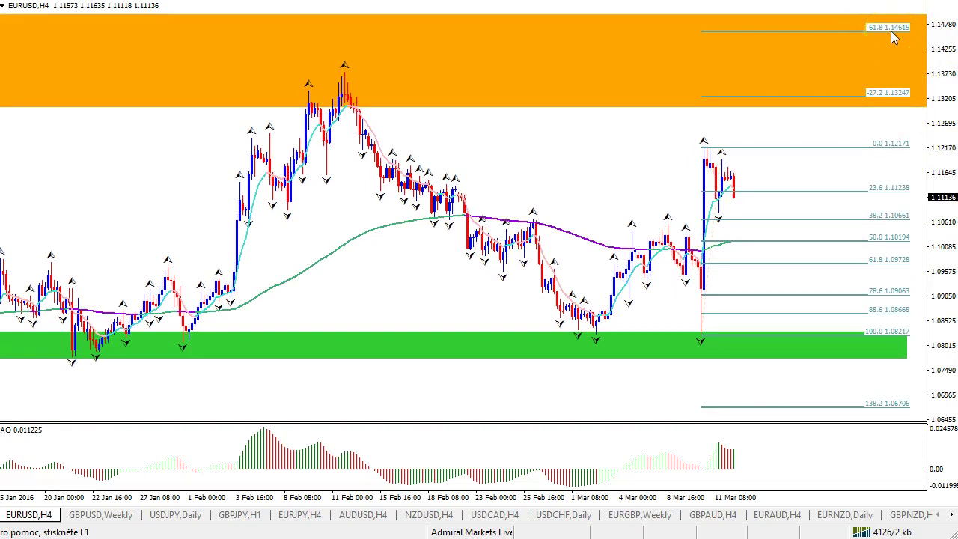
{"action": "mouse_move", "coordinate": [735, 193]}
{"action": "left_mouse_down"}
{"action": "mouse_move", "coordinate": [842, 163]}
{"action": "mouse_move", "coordinate": [870, 85]}
{"action": "mouse_move", "coordinate": [918, 39]}
{"action": "left_mouse_up"}
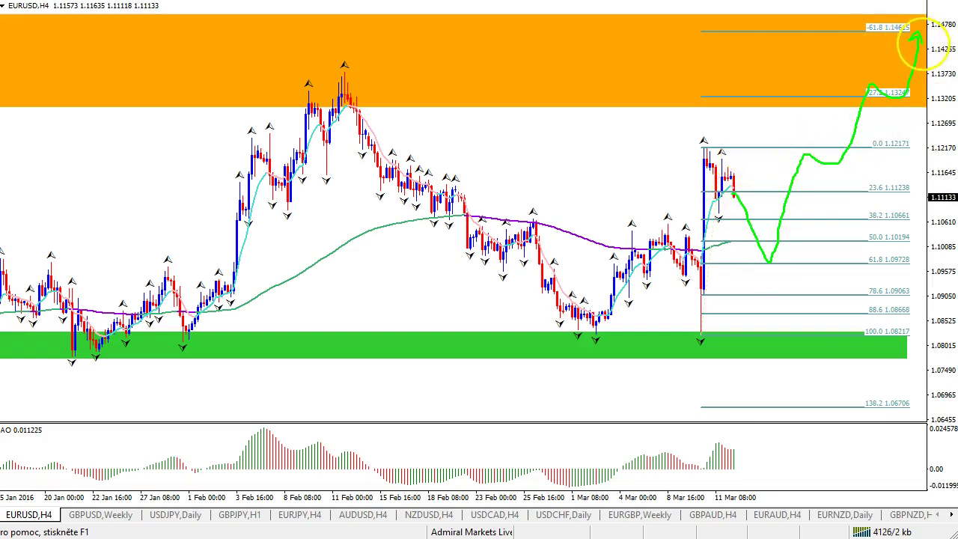
{"action": "key", "text": "Escape"}
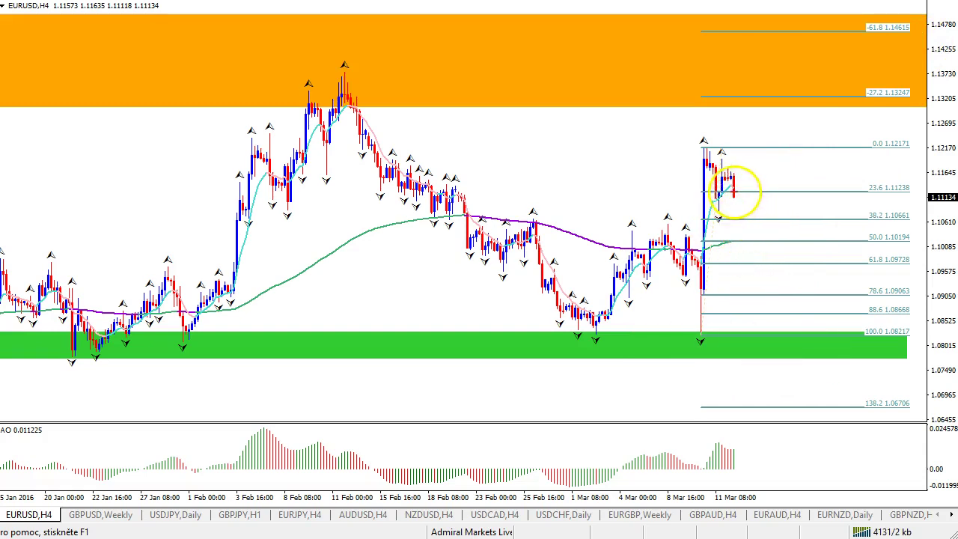
{"action": "mouse_move", "coordinate": [735, 192]}
{"action": "left_mouse_down"}
{"action": "mouse_move", "coordinate": [786, 201]}
{"action": "mouse_move", "coordinate": [825, 251]}
{"action": "mouse_move", "coordinate": [835, 303]}
{"action": "mouse_move", "coordinate": [873, 381]}
{"action": "mouse_move", "coordinate": [866, 389]}
{"action": "mouse_move", "coordinate": [876, 382]}
{"action": "mouse_move", "coordinate": [846, 382]}
{"action": "left_mouse_up"}
{"action": "key", "text": "Escape"}
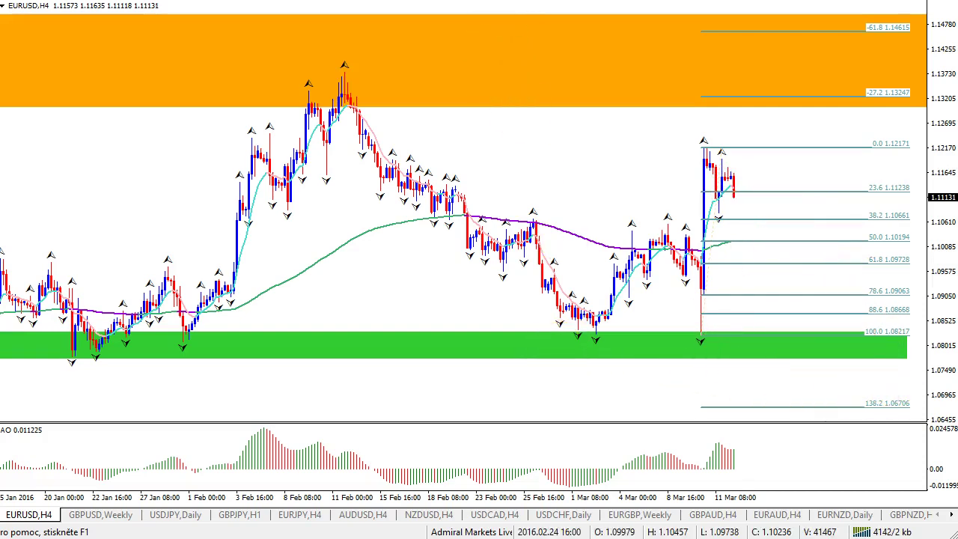
Step: Switch EURUSD to the daily timeframe, mark a red breakdown below the green zone and a line along the lows, and clear the annotations
{"action": "left_click", "coordinate": [485, 1]}
{"action": "mouse_move", "coordinate": [743, 327]}
{"action": "left_mouse_down"}
{"action": "mouse_move", "coordinate": [753, 384]}
{"action": "mouse_move", "coordinate": [771, 381]}
{"action": "mouse_move", "coordinate": [725, 387]}
{"action": "left_mouse_up"}
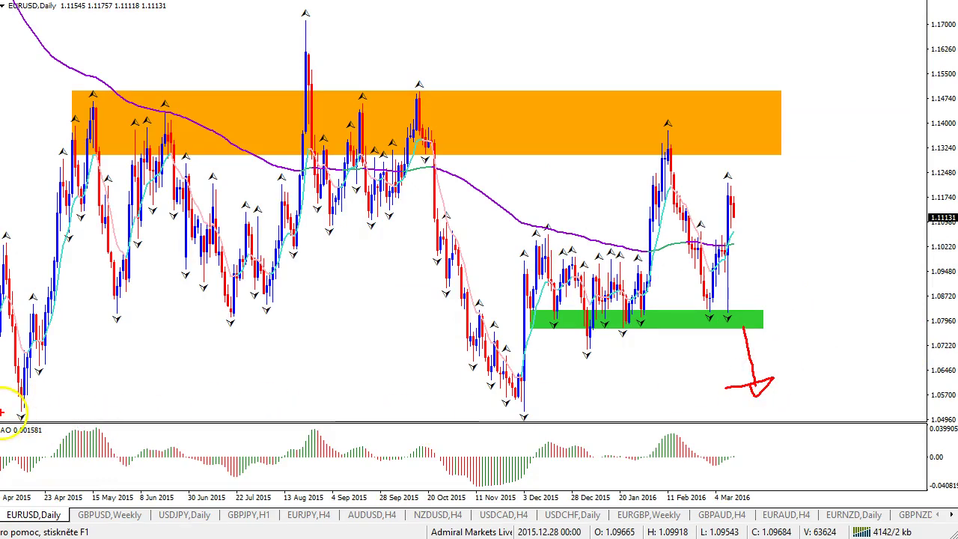
{"action": "mouse_move", "coordinate": [10, 416]}
{"action": "left_mouse_down"}
{"action": "mouse_move", "coordinate": [787, 406]}
{"action": "mouse_move", "coordinate": [811, 395]}
{"action": "left_mouse_up"}
{"action": "mouse_move", "coordinate": [767, 413]}
{"action": "left_mouse_down"}
{"action": "mouse_move", "coordinate": [781, 442]}
{"action": "mouse_move", "coordinate": [765, 445]}
{"action": "left_mouse_up"}
{"action": "key", "text": "Escape"}
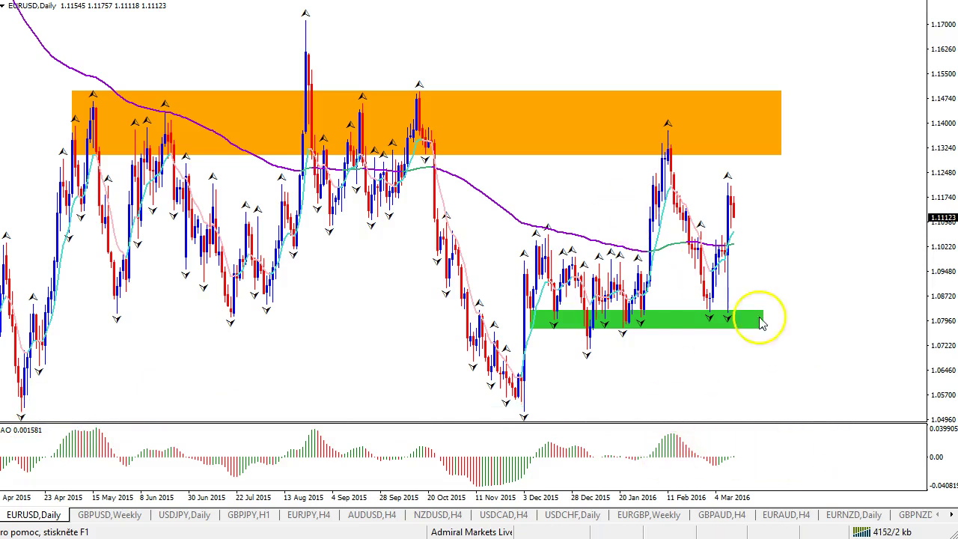
Step: On the weekly EURUSD chart, draw red arrows for the past and expected declines, box the trading range in green, and clear the annotations
{"action": "left_click", "coordinate": [572, 0]}
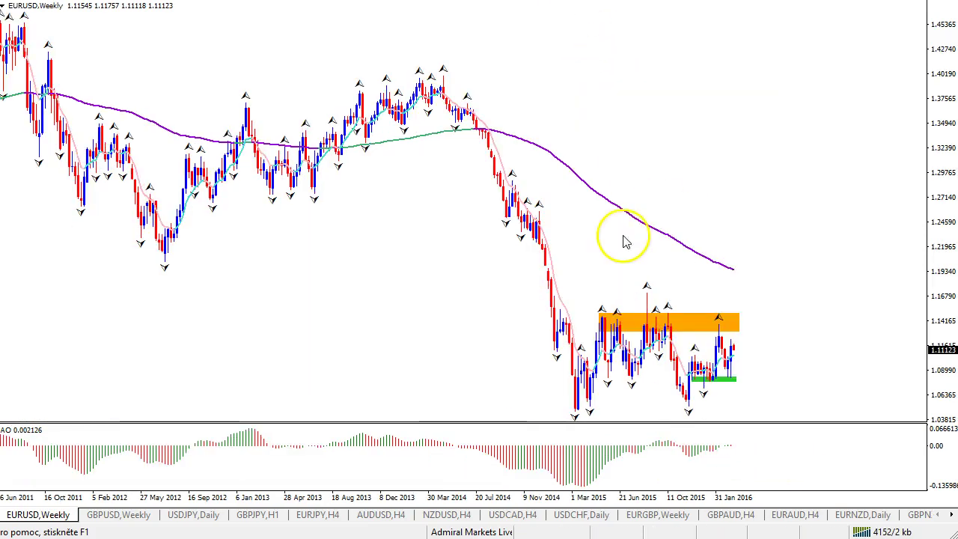
{"action": "mouse_move", "coordinate": [405, 142]}
{"action": "left_mouse_down"}
{"action": "mouse_move", "coordinate": [509, 419]}
{"action": "mouse_move", "coordinate": [500, 404]}
{"action": "left_mouse_up"}
{"action": "mouse_move", "coordinate": [570, 306]}
{"action": "left_mouse_down"}
{"action": "mouse_move", "coordinate": [573, 410]}
{"action": "mouse_move", "coordinate": [770, 382]}
{"action": "mouse_move", "coordinate": [560, 314]}
{"action": "mouse_move", "coordinate": [516, 316]}
{"action": "left_mouse_up"}
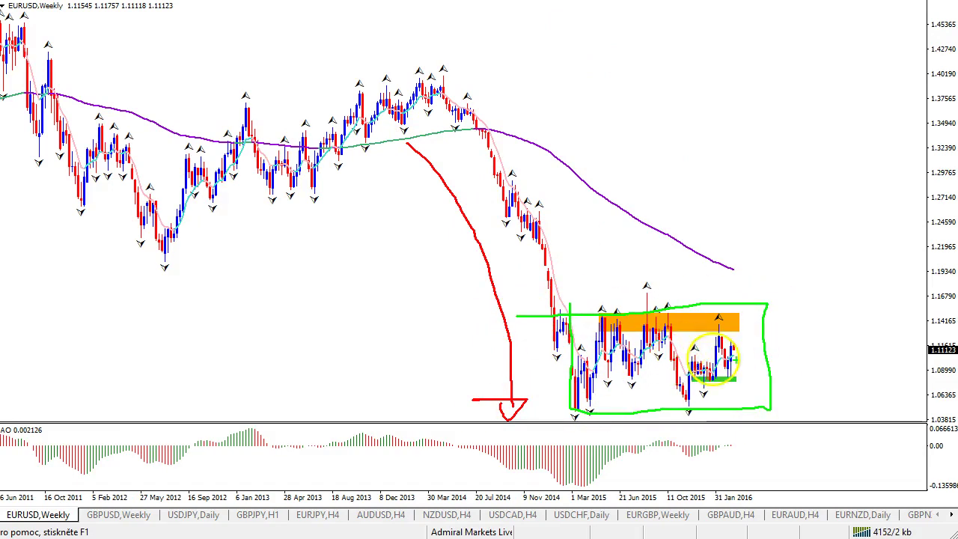
{"action": "mouse_move", "coordinate": [741, 321]}
{"action": "left_mouse_down"}
{"action": "mouse_move", "coordinate": [818, 362]}
{"action": "mouse_move", "coordinate": [814, 433]}
{"action": "mouse_move", "coordinate": [798, 427]}
{"action": "left_mouse_up"}
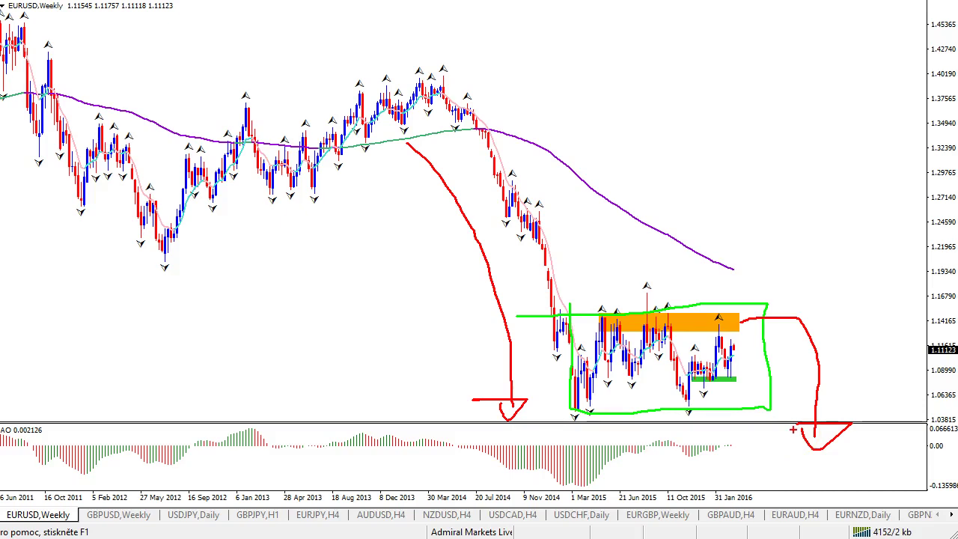
{"action": "key", "text": "Escape"}
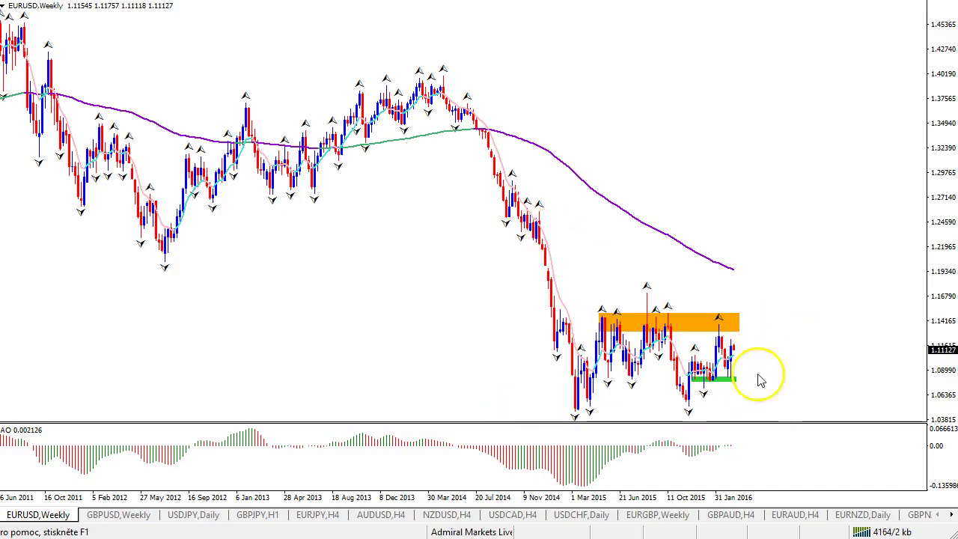
Step: Enlarge the recent weekly EURUSD candles, sketch a red downward path from the latest candle past the green zone, and clear it
{"action": "left_click_drag", "start_coordinate": [747, 498], "coordinate": [771, 504]}
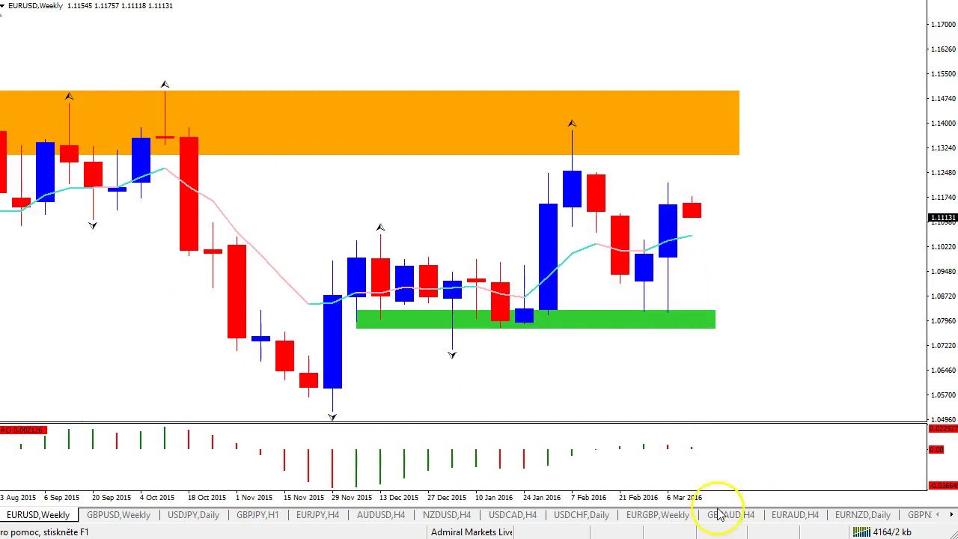
{"action": "left_click_drag", "start_coordinate": [708, 503], "coordinate": [700, 499]}
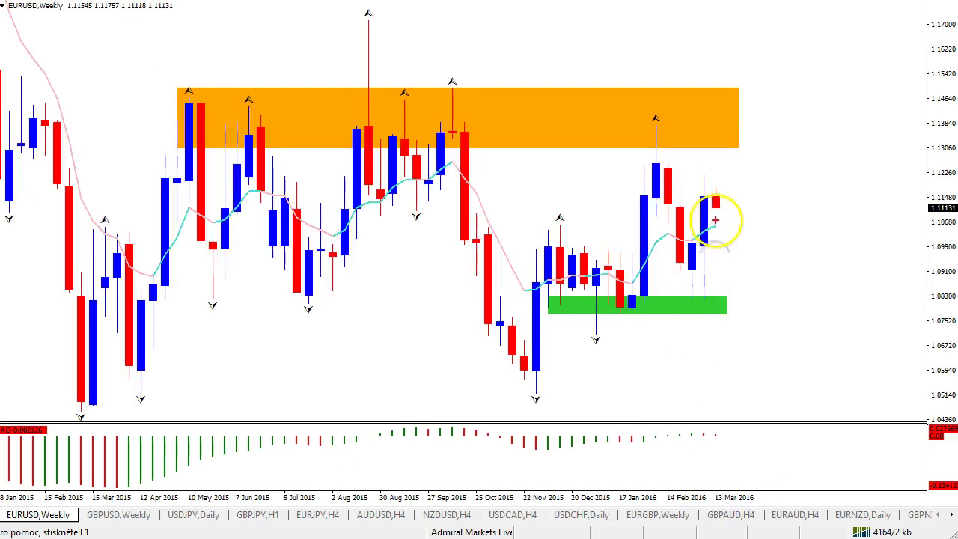
{"action": "mouse_move", "coordinate": [716, 207]}
{"action": "left_mouse_down"}
{"action": "mouse_move", "coordinate": [735, 229]}
{"action": "mouse_move", "coordinate": [796, 105]}
{"action": "mouse_move", "coordinate": [808, 112]}
{"action": "mouse_move", "coordinate": [815, 188]}
{"action": "mouse_move", "coordinate": [860, 368]}
{"action": "mouse_move", "coordinate": [855, 405]}
{"action": "mouse_move", "coordinate": [835, 402]}
{"action": "left_mouse_up"}
{"action": "key", "text": "Escape"}
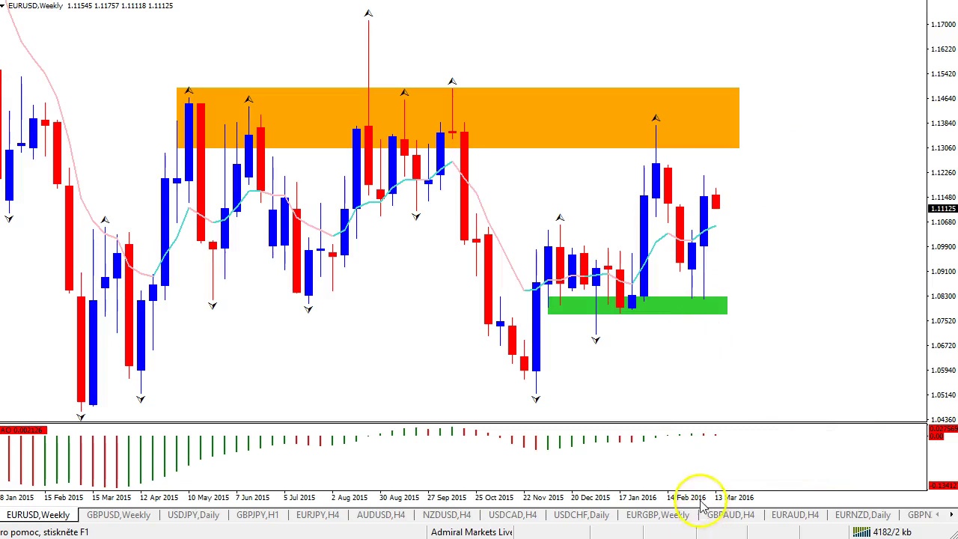
Step: Mark the long weekly downtrend and its expected continuation in red, box the consolidation range in green, and clear the annotations
{"action": "left_click_drag", "start_coordinate": [697, 499], "coordinate": [674, 501]}
{"action": "mouse_move", "coordinate": [174, 142]}
{"action": "left_mouse_down"}
{"action": "mouse_move", "coordinate": [313, 348]}
{"action": "mouse_move", "coordinate": [290, 349]}
{"action": "left_mouse_up"}
{"action": "left_click_drag", "start_coordinate": [275, 349], "coordinate": [346, 366]}
{"action": "mouse_move", "coordinate": [737, 314]}
{"action": "left_mouse_down"}
{"action": "mouse_move", "coordinate": [798, 395]}
{"action": "mouse_move", "coordinate": [741, 397]}
{"action": "left_mouse_up"}
{"action": "key", "text": "g"}
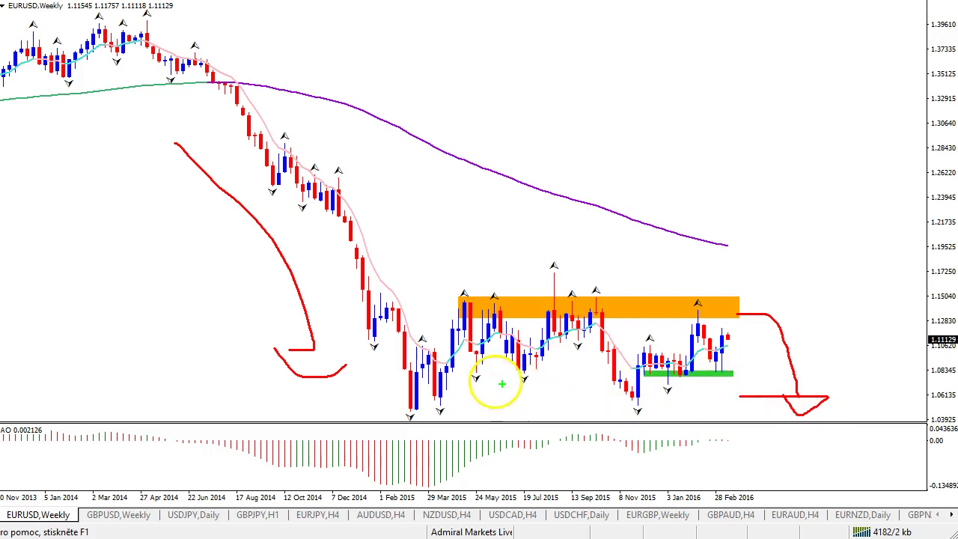
{"action": "mouse_move", "coordinate": [417, 285]}
{"action": "left_mouse_down"}
{"action": "mouse_move", "coordinate": [423, 405]}
{"action": "mouse_move", "coordinate": [771, 382]}
{"action": "mouse_move", "coordinate": [501, 300]}
{"action": "mouse_move", "coordinate": [401, 300]}
{"action": "left_mouse_up"}
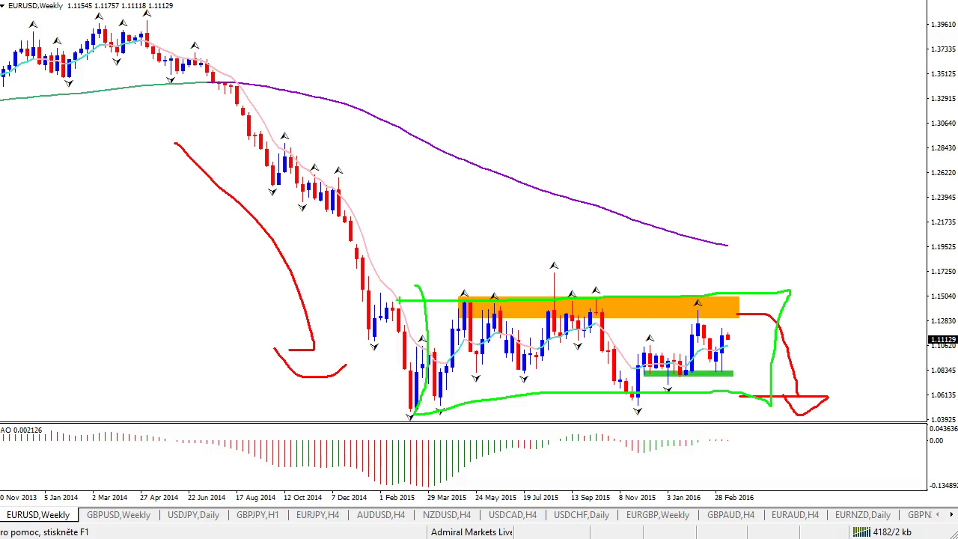
{"action": "key", "text": "Escape"}
Step: Sketch a short price path from the latest weekly EURUSD candle and clear the annotation
{"action": "key", "text": "ctrl+2"}
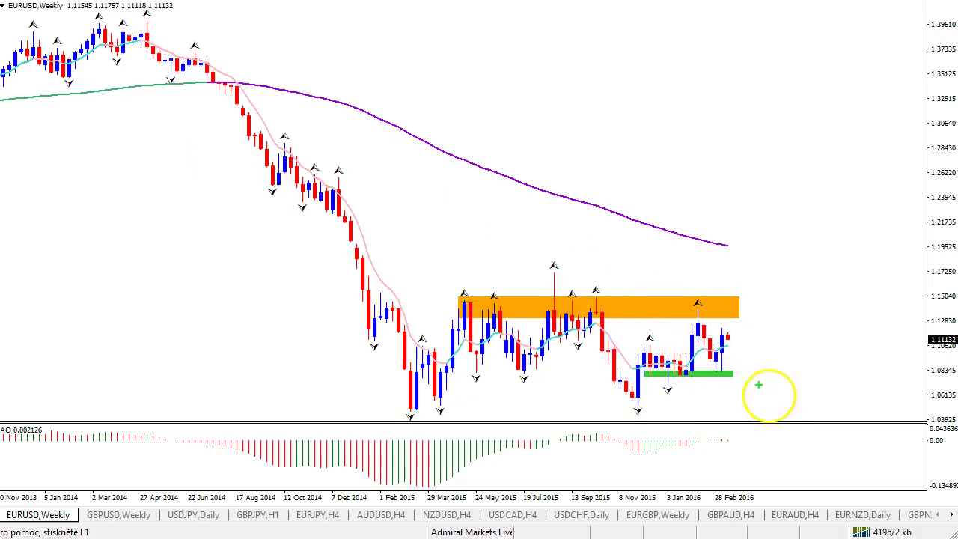
{"action": "mouse_move", "coordinate": [728, 338]}
{"action": "left_mouse_down"}
{"action": "mouse_move", "coordinate": [744, 360]}
{"action": "mouse_move", "coordinate": [786, 303]}
{"action": "mouse_move", "coordinate": [798, 352]}
{"action": "mouse_move", "coordinate": [809, 349]}
{"action": "mouse_move", "coordinate": [777, 351]}
{"action": "left_mouse_up"}
{"action": "key", "text": "r"}
{"action": "key", "text": "Escape"}
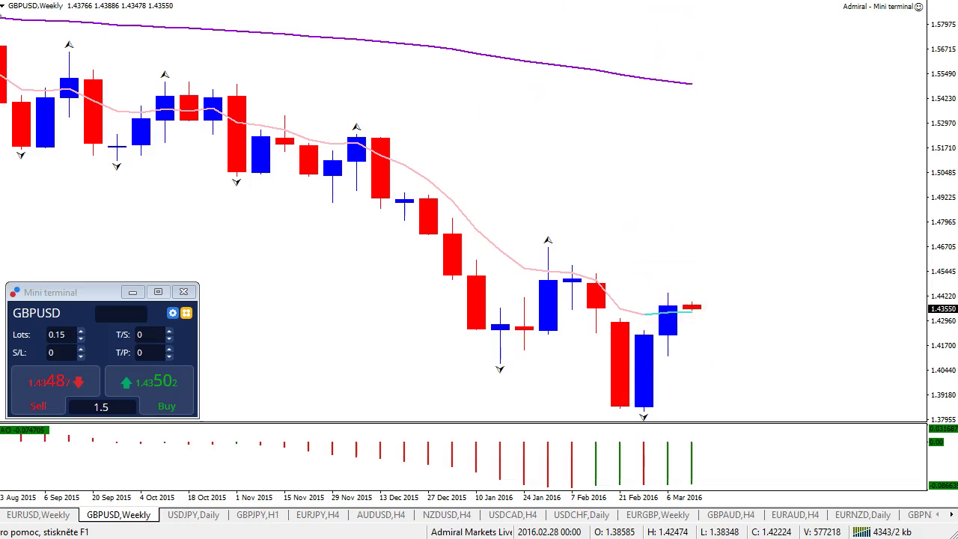
{"action": "left_click", "coordinate": [675, 294]}
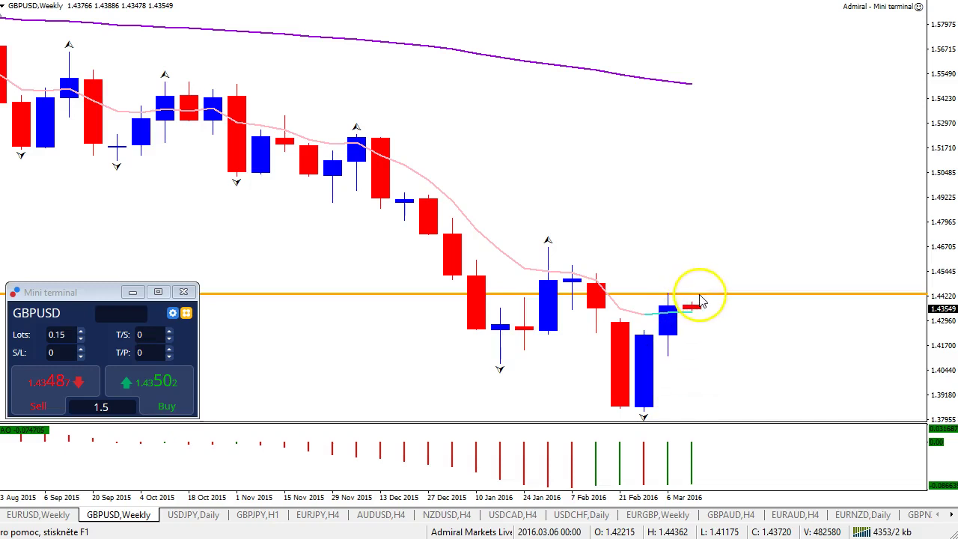
{"action": "right_click", "coordinate": [703, 299]}
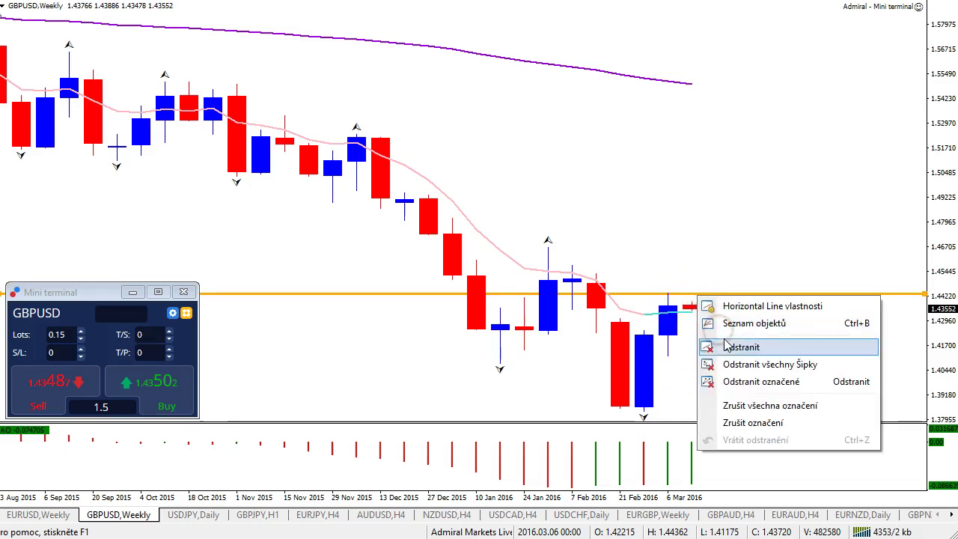
{"action": "left_click", "coordinate": [728, 345]}
Step: Switch the GBPUSD chart to the monthly timeframe and place a horizontal line at the February 2016 candle's high, at 1.46686
{"action": "left_click", "coordinate": [581, 1]}
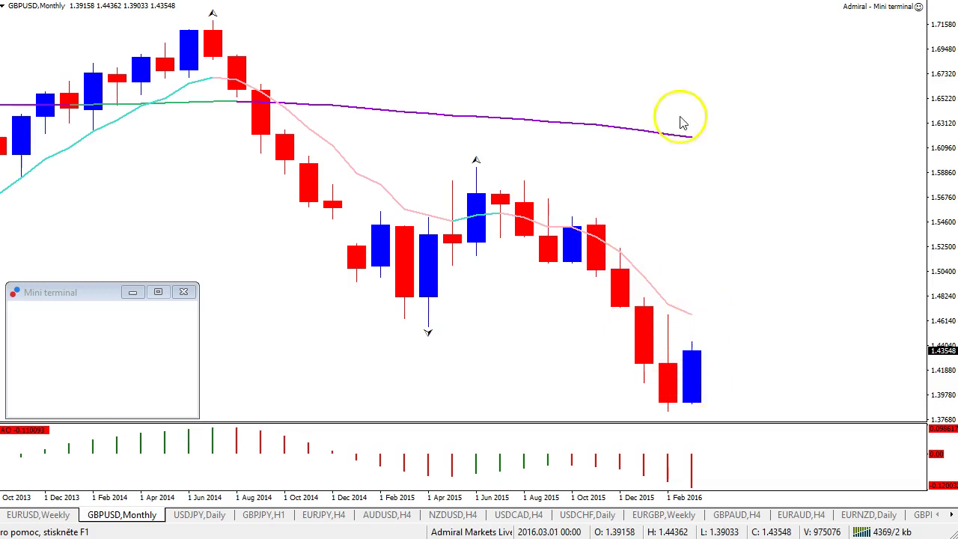
{"action": "left_click", "coordinate": [706, 2]}
{"action": "left_click", "coordinate": [677, 326]}
{"action": "left_click", "coordinate": [673, 313]}
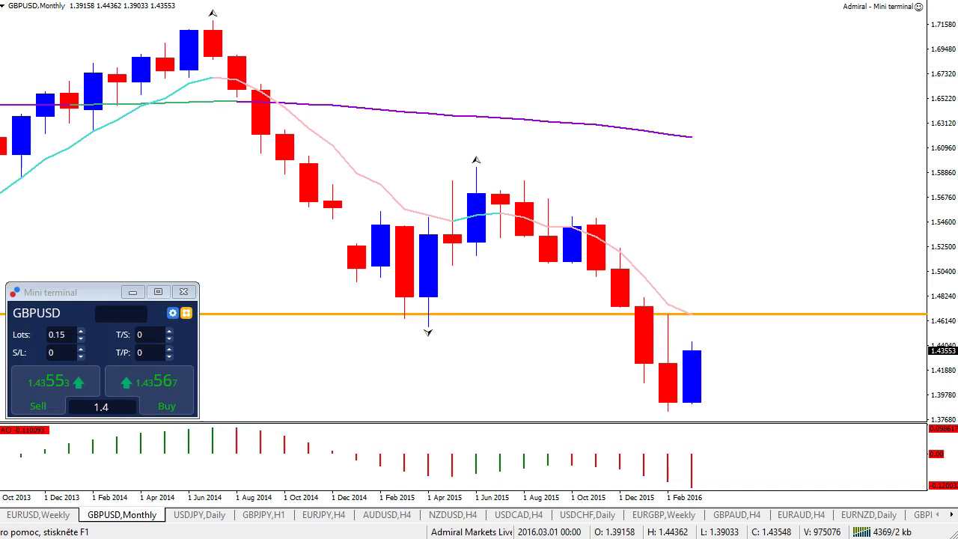
Step: Check the horizontal line's level against the monthly candle high with the crosshair, and switch the GBPUSD chart to weekly
{"action": "left_click", "coordinate": [674, 2]}
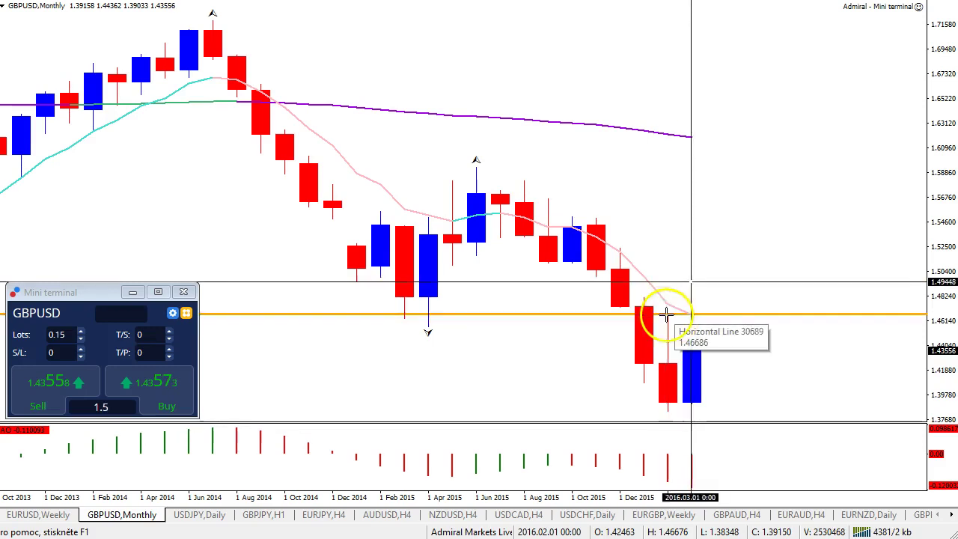
{"action": "left_click", "coordinate": [404, 1]}
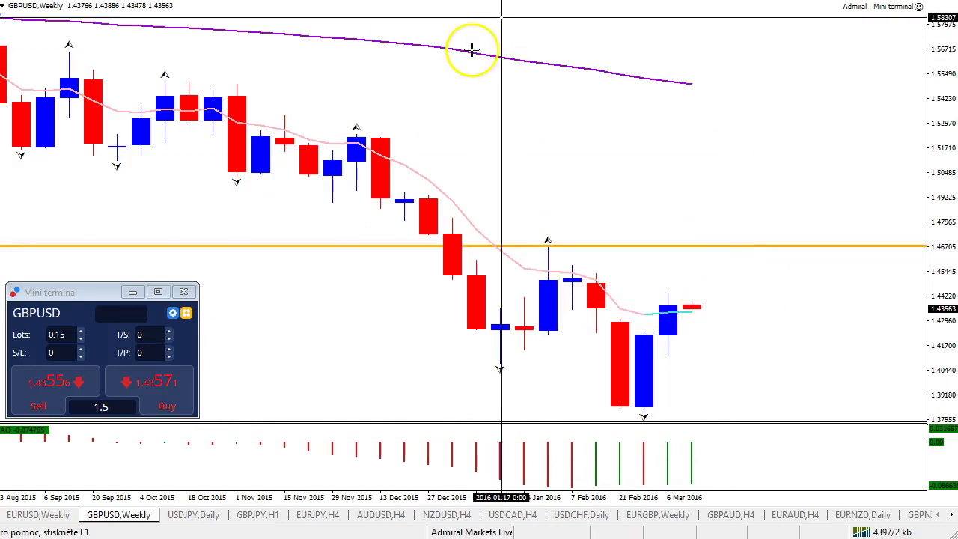
Step: Switch the GBPUSD chart to the daily timeframe and show the price history back to December 2015
{"action": "key", "text": "d"}
{"action": "key", "text": "1"}
{"action": "key", "text": "Return"}
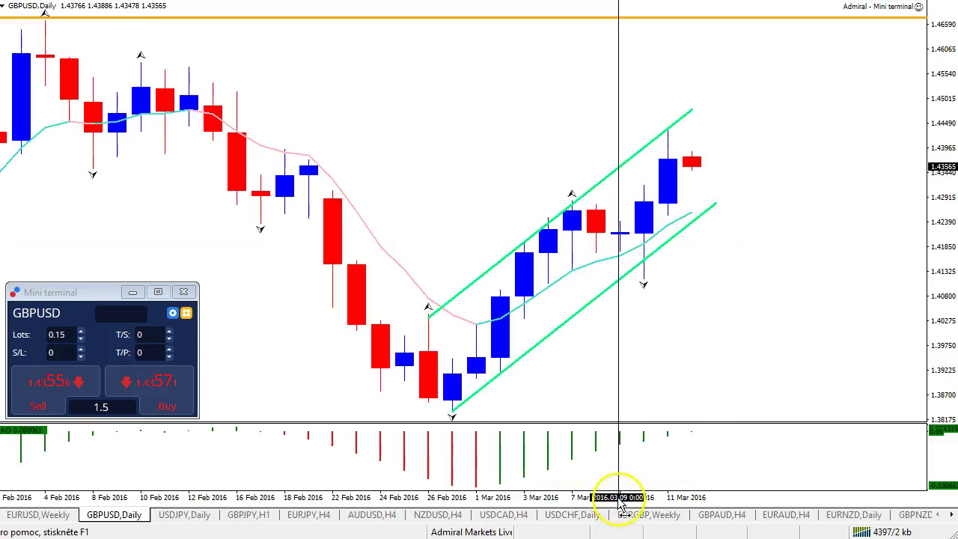
{"action": "left_click", "coordinate": [563, 498]}
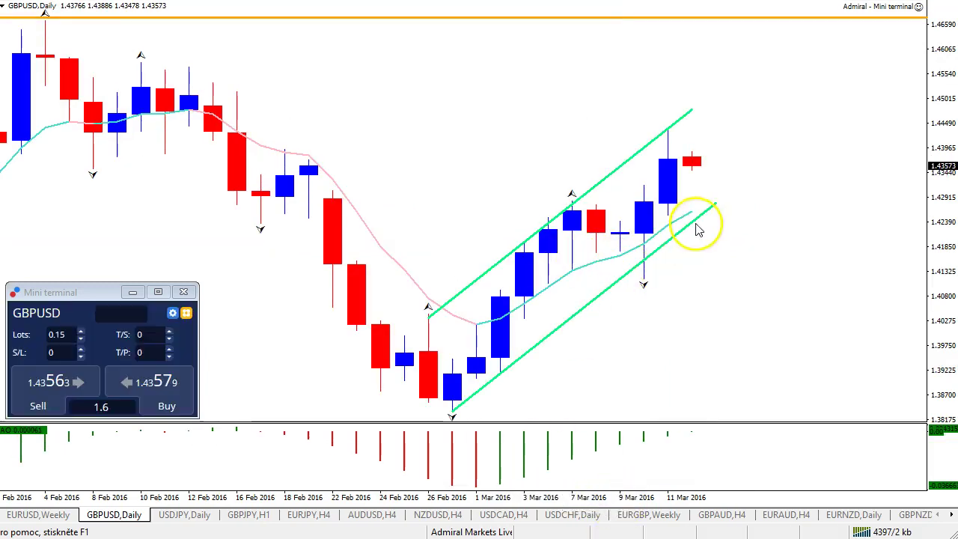
{"action": "left_click_drag", "start_coordinate": [641, 495], "coordinate": [638, 488]}
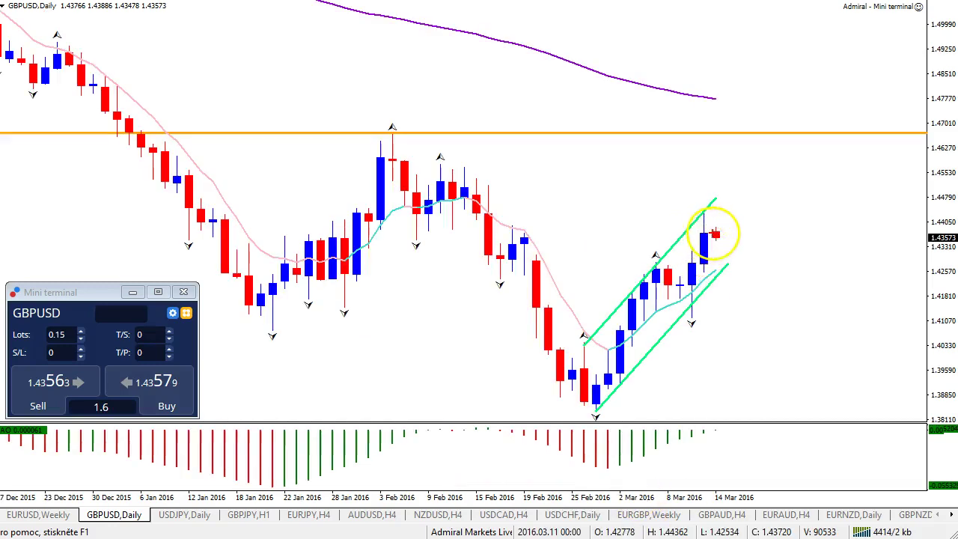
Step: Sketch a rising green path from the latest daily GBPUSD candle, circle the early February high in red, and clear the annotations
{"action": "mouse_move", "coordinate": [721, 222]}
{"action": "left_mouse_down"}
{"action": "mouse_move", "coordinate": [742, 230]}
{"action": "mouse_move", "coordinate": [776, 169]}
{"action": "left_mouse_up"}
{"action": "key", "text": "r"}
{"action": "mouse_move", "coordinate": [415, 126]}
{"action": "left_mouse_down"}
{"action": "mouse_move", "coordinate": [366, 118]}
{"action": "mouse_move", "coordinate": [420, 120]}
{"action": "left_mouse_up"}
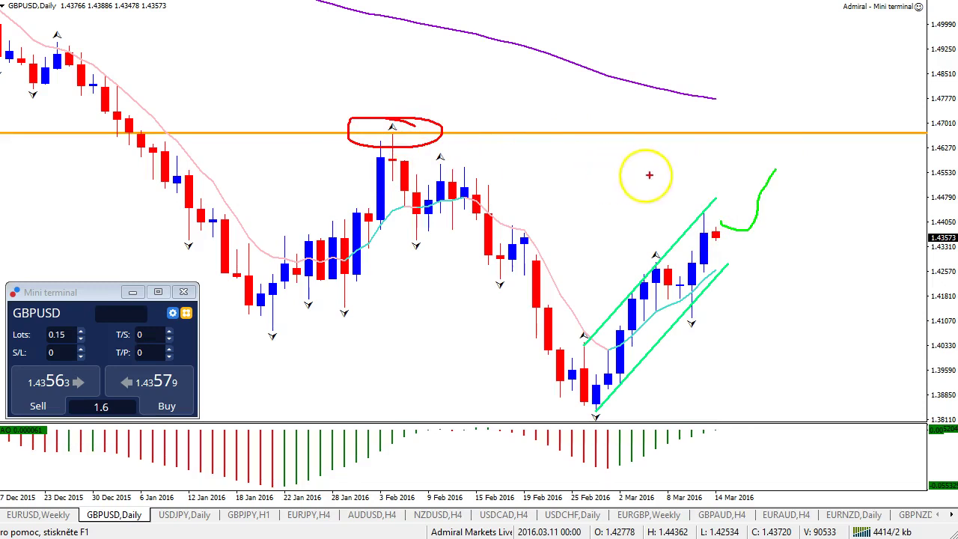
{"action": "left_click_drag", "start_coordinate": [744, 166], "coordinate": [925, 156]}
{"action": "mouse_move", "coordinate": [777, 174]}
{"action": "left_mouse_down"}
{"action": "mouse_move", "coordinate": [812, 217]}
{"action": "mouse_move", "coordinate": [787, 221]}
{"action": "left_mouse_up"}
{"action": "key", "text": "Escape"}
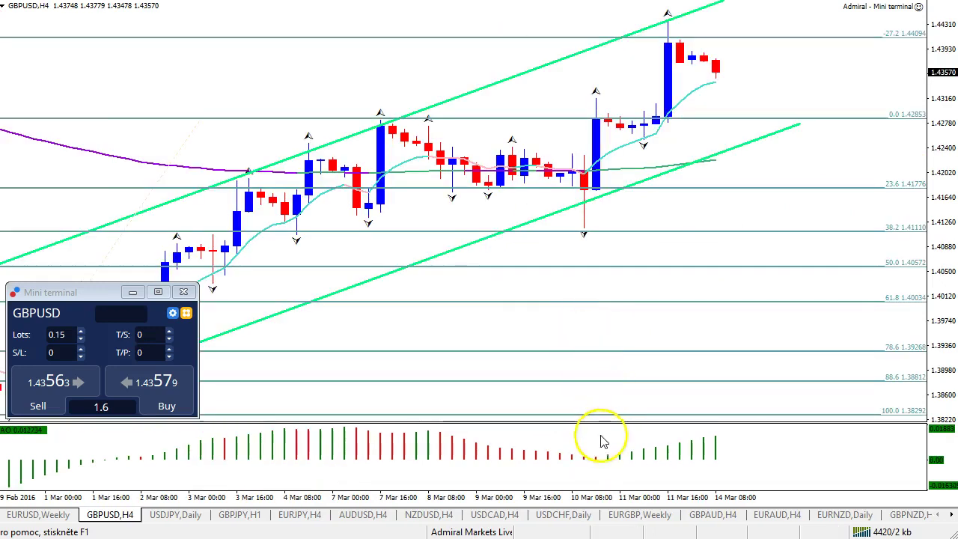
Step: Label the A, B and C waves in green on the H4 GBPUSD chart, outline the 38.2 retracement level, and clear the annotations
{"action": "left_click_drag", "start_coordinate": [623, 497], "coordinate": [602, 502]}
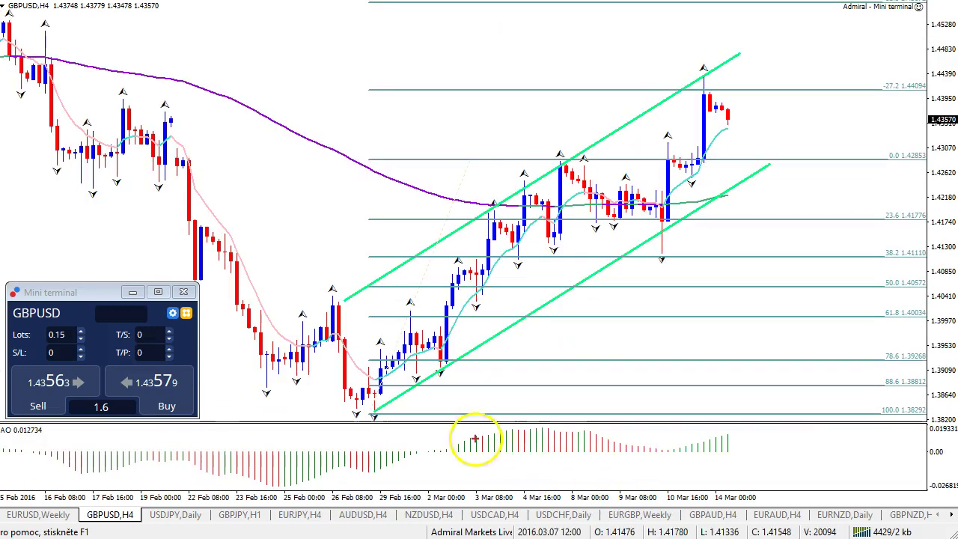
{"action": "mouse_move", "coordinate": [498, 102]}
{"action": "left_mouse_down"}
{"action": "mouse_move", "coordinate": [499, 160]}
{"action": "mouse_move", "coordinate": [542, 134]}
{"action": "left_mouse_up"}
{"action": "left_click_drag", "start_coordinate": [652, 272], "coordinate": [651, 319]}
{"action": "left_click_drag", "start_coordinate": [654, 277], "coordinate": [653, 316]}
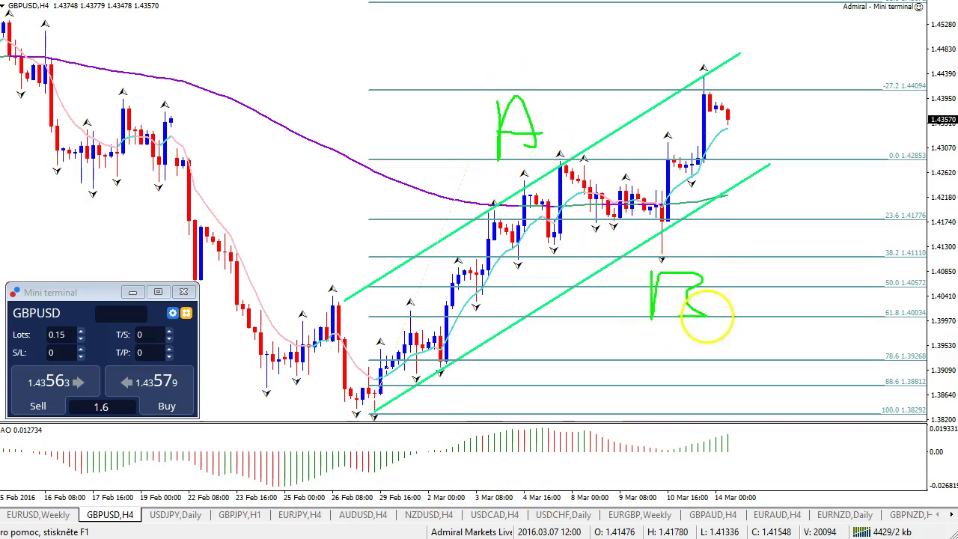
{"action": "left_click_drag", "start_coordinate": [855, 69], "coordinate": [859, 113]}
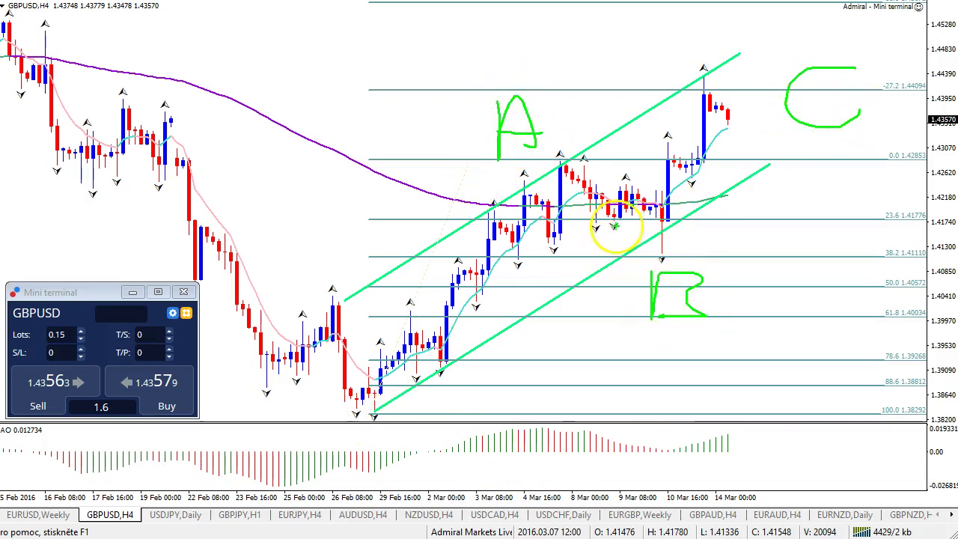
{"action": "mouse_move", "coordinate": [932, 248]}
{"action": "left_mouse_down"}
{"action": "mouse_move", "coordinate": [678, 243]}
{"action": "mouse_move", "coordinate": [662, 262]}
{"action": "mouse_move", "coordinate": [945, 271]}
{"action": "left_mouse_up"}
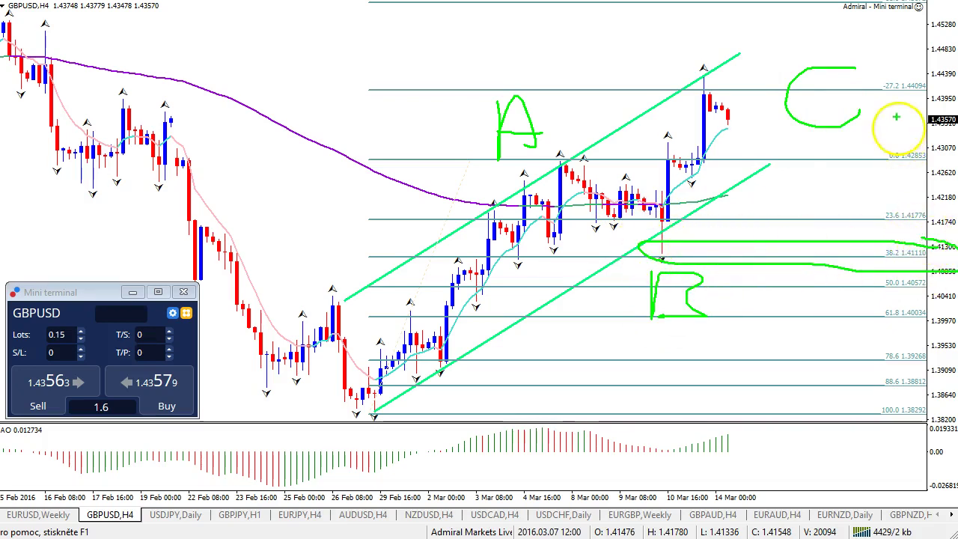
{"action": "mouse_move", "coordinate": [919, 74]}
{"action": "left_mouse_down"}
{"action": "mouse_move", "coordinate": [868, 84]}
{"action": "mouse_move", "coordinate": [932, 94]}
{"action": "left_mouse_up"}
{"action": "key", "text": "Escape"}
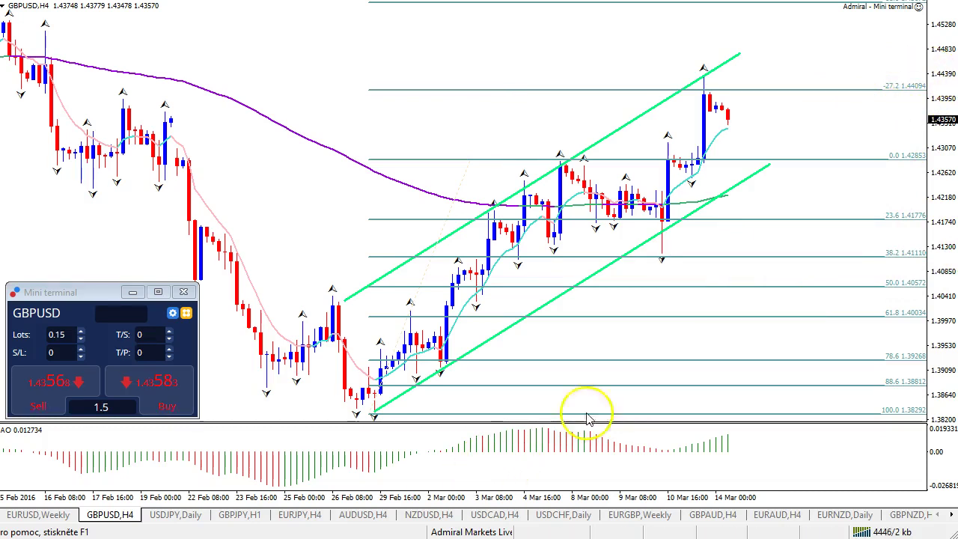
Step: Switch the GBPUSD chart from H4 to hourly and rescale it to show the rising channel with its Fibonacci levels
{"action": "left_click_drag", "start_coordinate": [945, 184], "coordinate": [948, 221]}
{"action": "left_click_drag", "start_coordinate": [938, 77], "coordinate": [935, 107]}
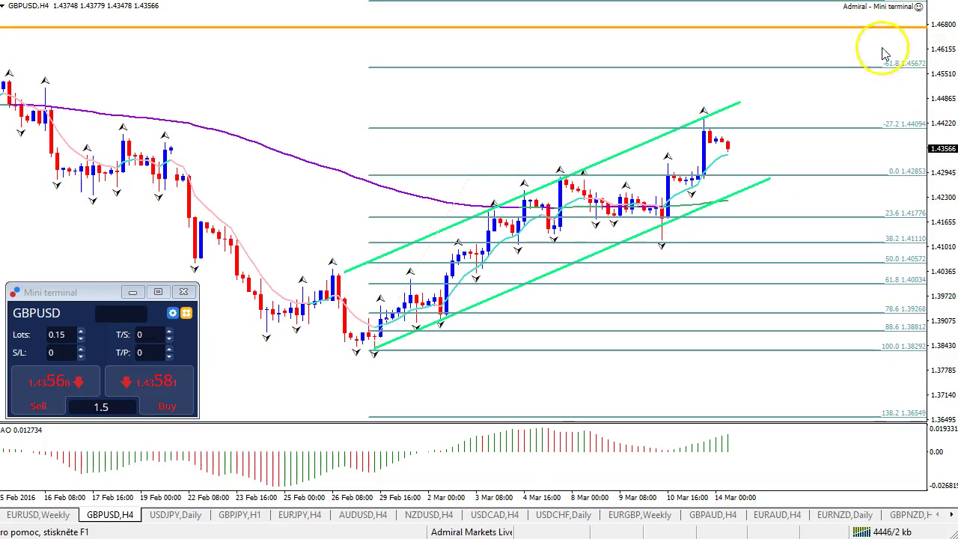
{"action": "left_click_drag", "start_coordinate": [946, 310], "coordinate": [947, 259]}
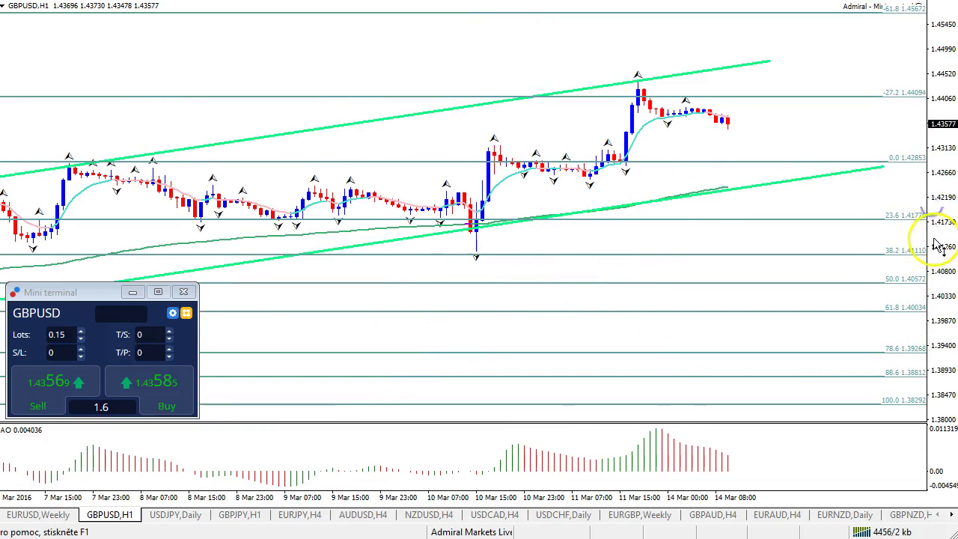
{"action": "left_click_drag", "start_coordinate": [915, 153], "coordinate": [921, 8]}
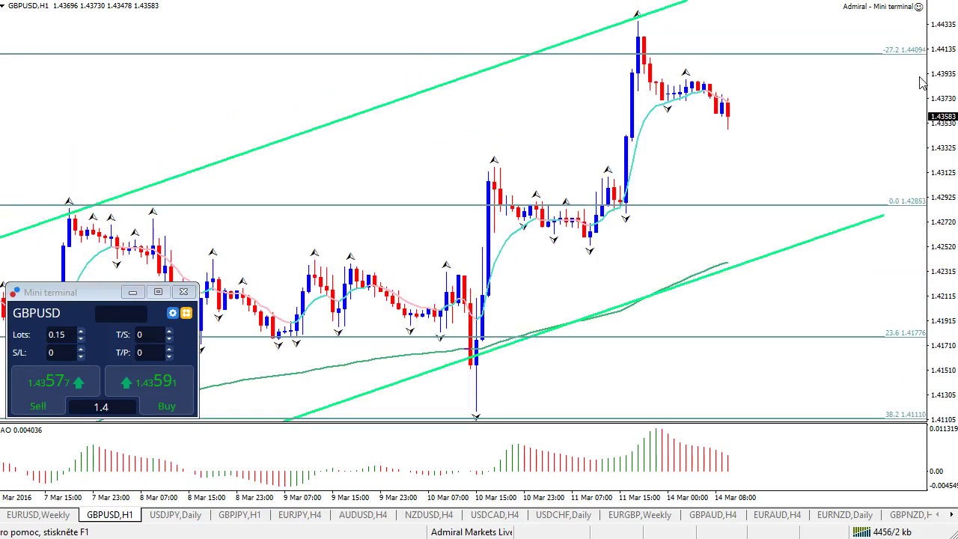
{"action": "mouse_move", "coordinate": [748, 497]}
{"action": "left_mouse_down"}
{"action": "mouse_move", "coordinate": [726, 501]}
{"action": "mouse_move", "coordinate": [746, 498]}
{"action": "left_mouse_up"}
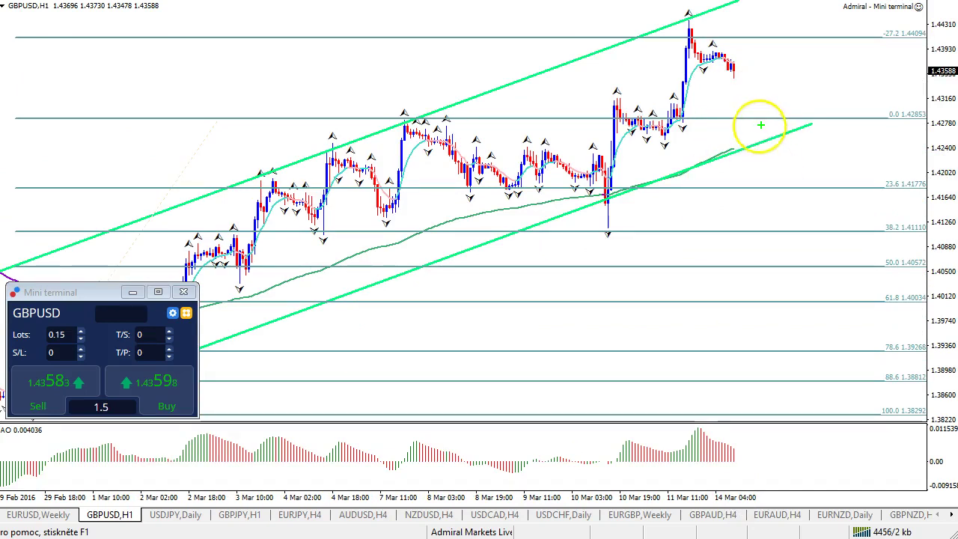
Step: Outline a green support zone at the 0.0 level with an upward arrow, sketch a red drop to the circled 50.0 level, and clear everything
{"action": "mouse_move", "coordinate": [352, 107]}
{"action": "left_mouse_down"}
{"action": "mouse_move", "coordinate": [870, 105]}
{"action": "mouse_move", "coordinate": [368, 124]}
{"action": "left_mouse_up"}
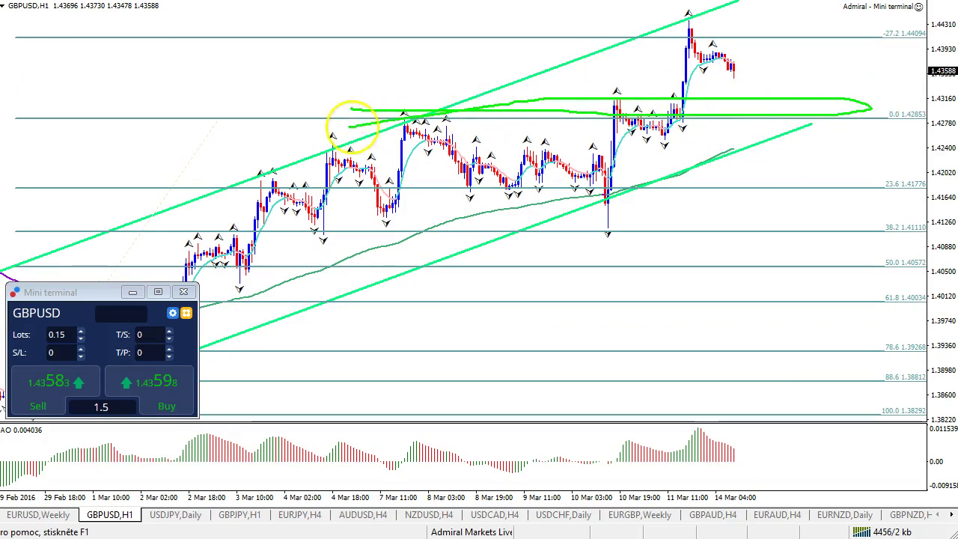
{"action": "mouse_move", "coordinate": [751, 109]}
{"action": "left_mouse_down"}
{"action": "mouse_move", "coordinate": [815, 34]}
{"action": "mouse_move", "coordinate": [788, 51]}
{"action": "mouse_move", "coordinate": [760, 47]}
{"action": "left_mouse_up"}
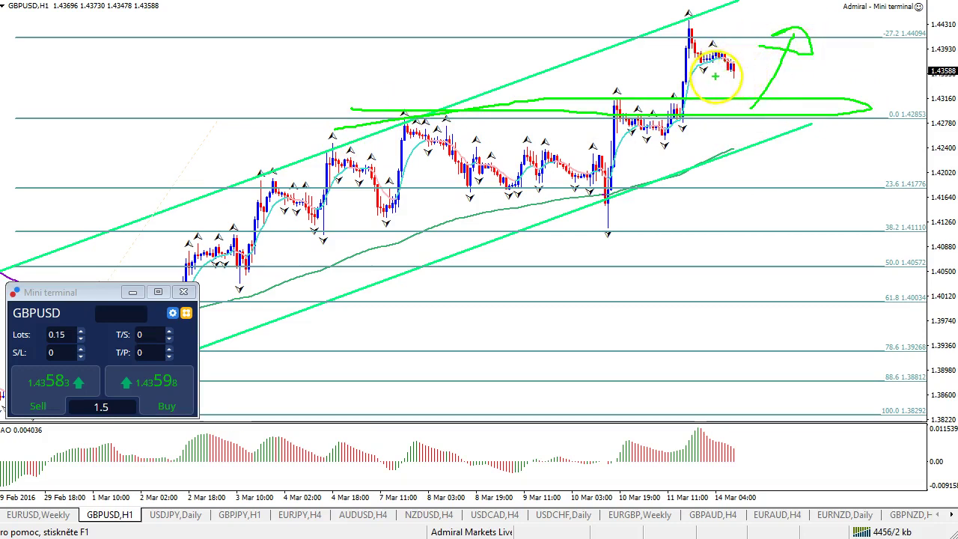
{"action": "mouse_move", "coordinate": [790, 131]}
{"action": "left_mouse_down"}
{"action": "mouse_move", "coordinate": [832, 196]}
{"action": "mouse_move", "coordinate": [844, 249]}
{"action": "mouse_move", "coordinate": [819, 276]}
{"action": "mouse_move", "coordinate": [861, 278]}
{"action": "mouse_move", "coordinate": [872, 266]}
{"action": "left_mouse_up"}
{"action": "mouse_move", "coordinate": [943, 254]}
{"action": "left_mouse_down"}
{"action": "mouse_move", "coordinate": [823, 259]}
{"action": "mouse_move", "coordinate": [948, 252]}
{"action": "mouse_move", "coordinate": [851, 262]}
{"action": "left_mouse_up"}
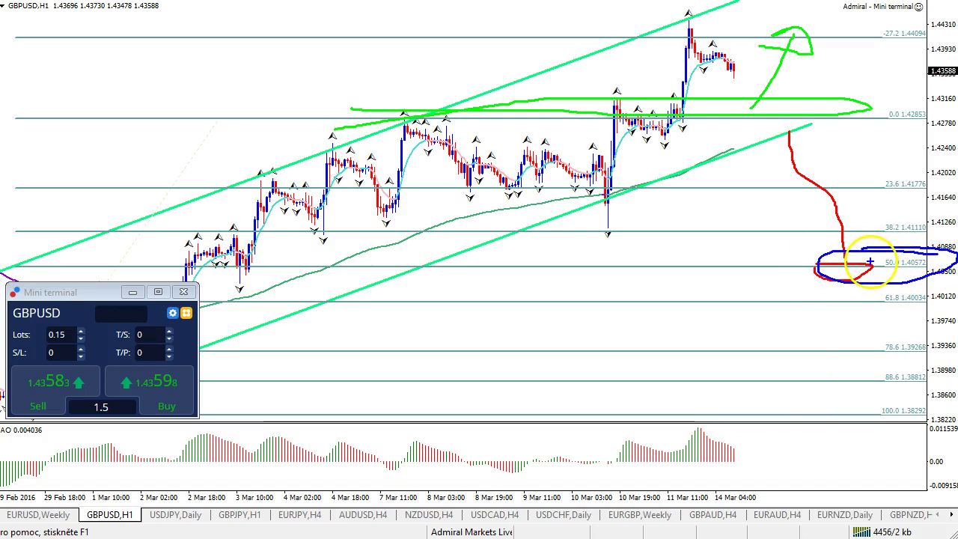
{"action": "key", "text": "Escape"}
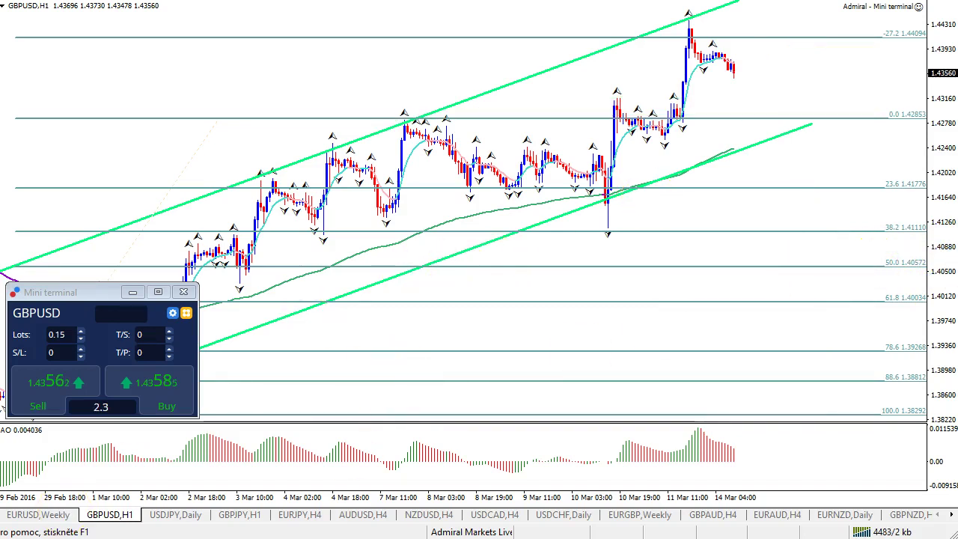
Step: Circle the area just above the 0.0 level in green, add an upward bounce arrow, and clear the annotations
{"action": "key", "text": "ctrl+2"}
{"action": "key", "text": "g"}
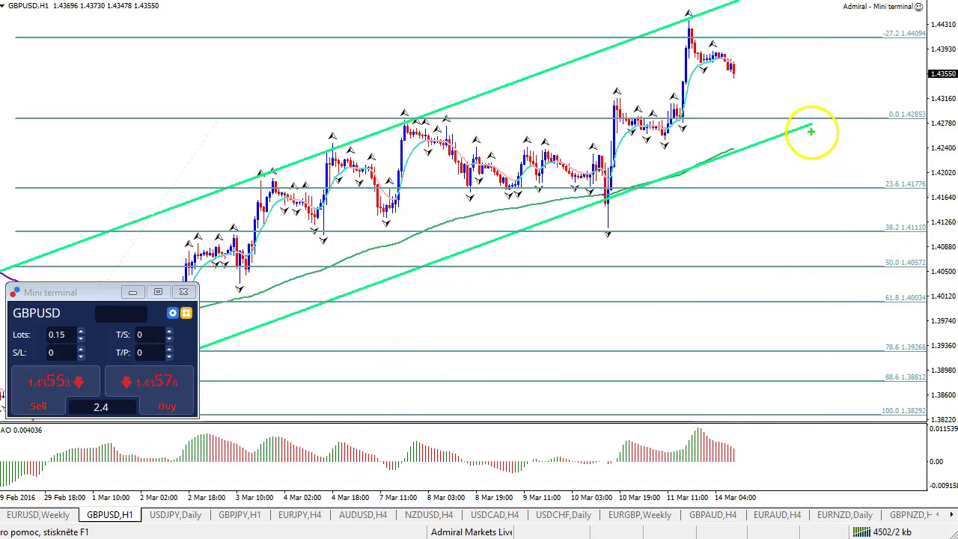
{"action": "mouse_move", "coordinate": [809, 113]}
{"action": "left_mouse_down"}
{"action": "mouse_move", "coordinate": [803, 96]}
{"action": "mouse_move", "coordinate": [773, 107]}
{"action": "mouse_move", "coordinate": [816, 83]}
{"action": "mouse_move", "coordinate": [784, 76]}
{"action": "left_mouse_up"}
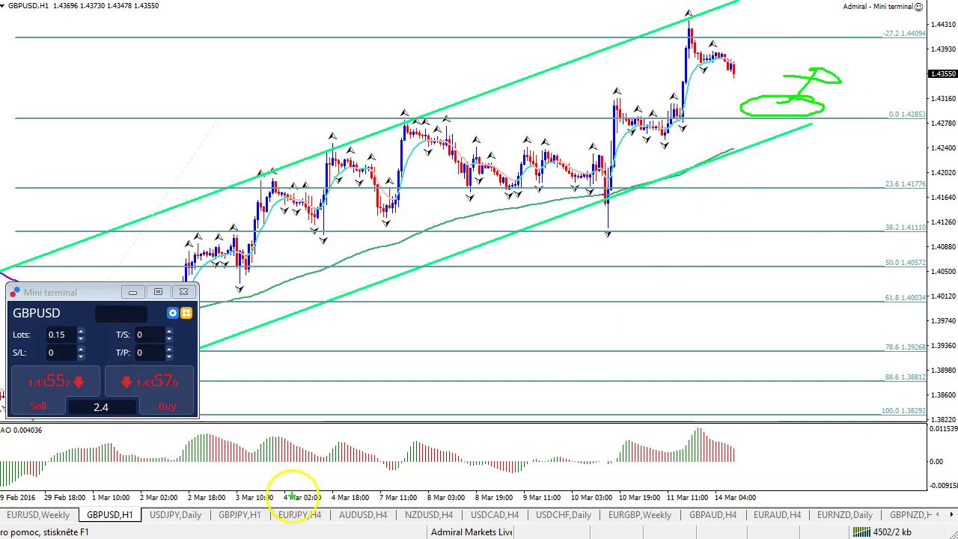
{"action": "key", "text": "Escape"}
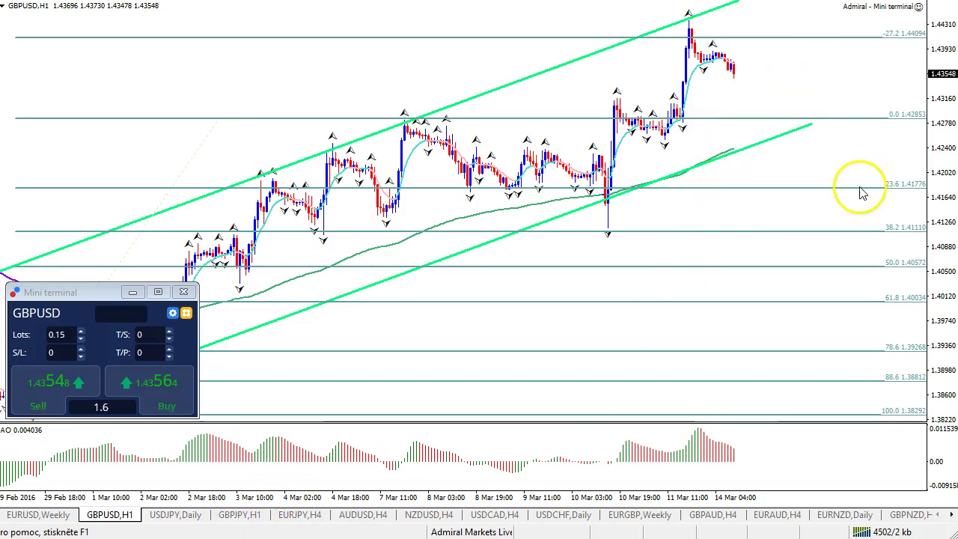
Step: Open the daily USDJPY chart and frame the recent triangle below the orange zone
{"action": "left_click", "coordinate": [176, 515]}
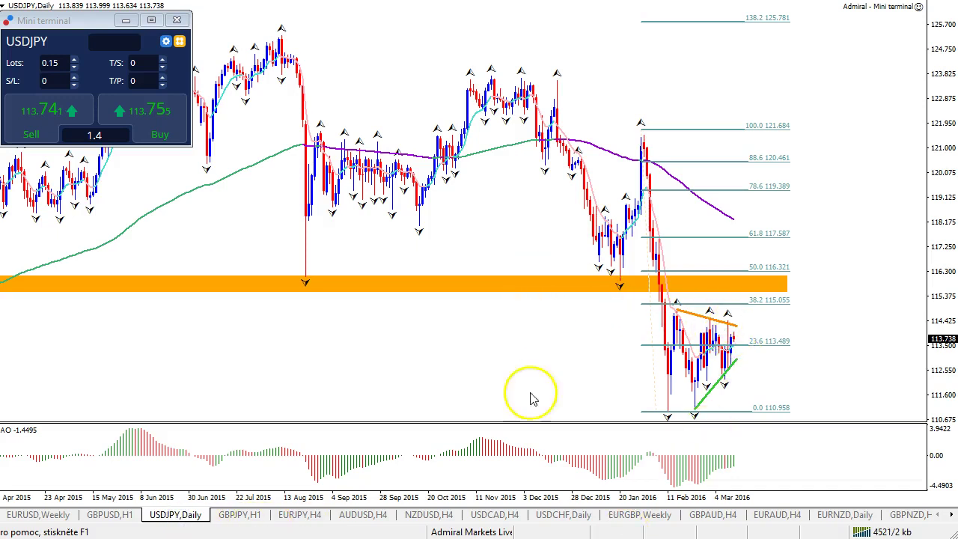
{"action": "left_click_drag", "start_coordinate": [495, 495], "coordinate": [483, 497]}
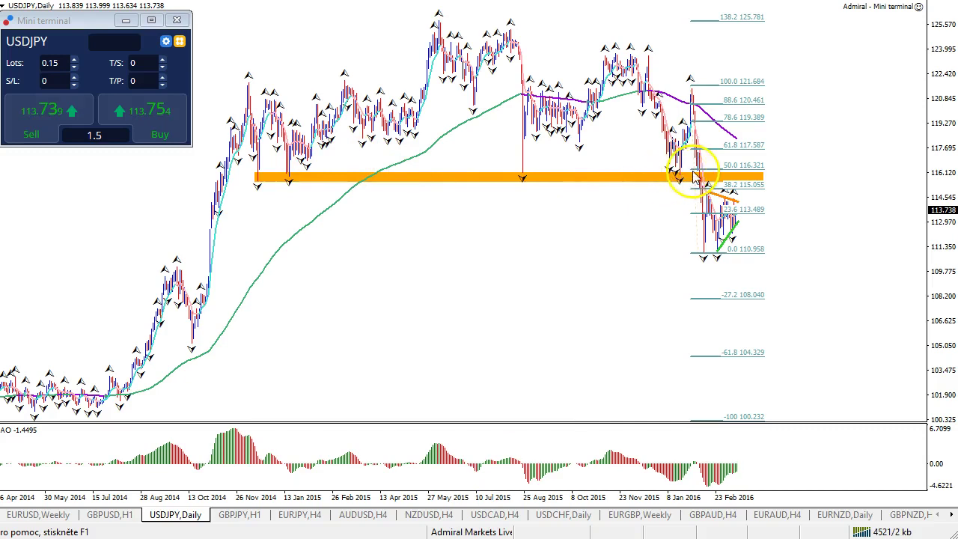
{"action": "left_click_drag", "start_coordinate": [690, 503], "coordinate": [727, 424]}
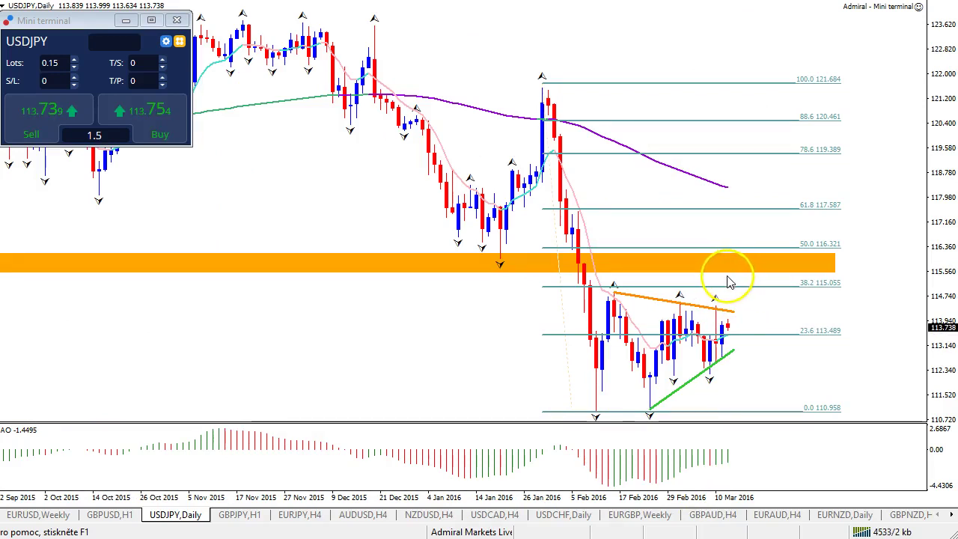
Step: Sketch a green breakout from the USDJPY triangle to the orange zone and the bearish paths in red, and clear the annotations
{"action": "mouse_move", "coordinate": [737, 319]}
{"action": "left_mouse_down"}
{"action": "mouse_move", "coordinate": [595, 313]}
{"action": "mouse_move", "coordinate": [771, 376]}
{"action": "mouse_move", "coordinate": [732, 318]}
{"action": "mouse_move", "coordinate": [759, 274]}
{"action": "left_mouse_up"}
{"action": "key", "text": "Escape"}
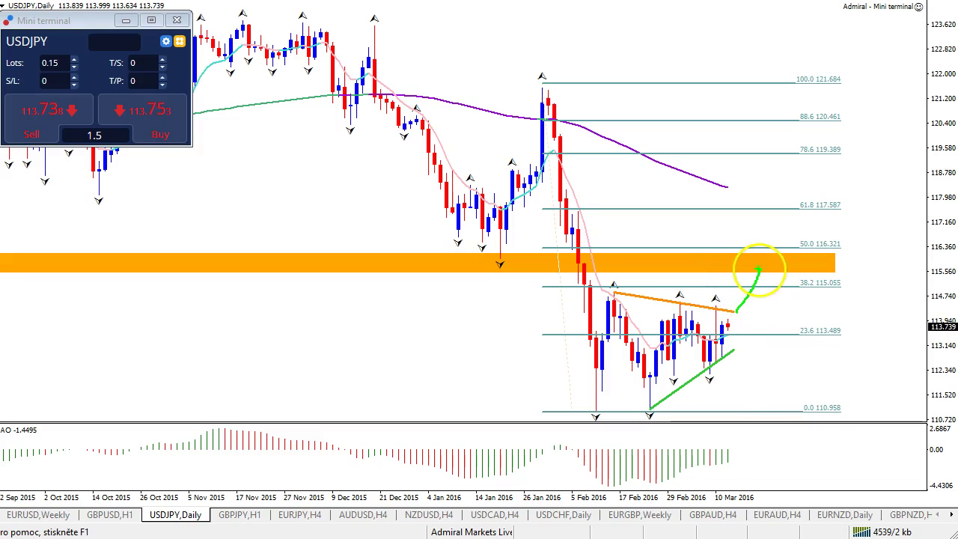
{"action": "mouse_move", "coordinate": [689, 251]}
{"action": "left_mouse_down"}
{"action": "mouse_move", "coordinate": [809, 253]}
{"action": "mouse_move", "coordinate": [922, 281]}
{"action": "mouse_move", "coordinate": [915, 322]}
{"action": "mouse_move", "coordinate": [863, 307]}
{"action": "left_mouse_up"}
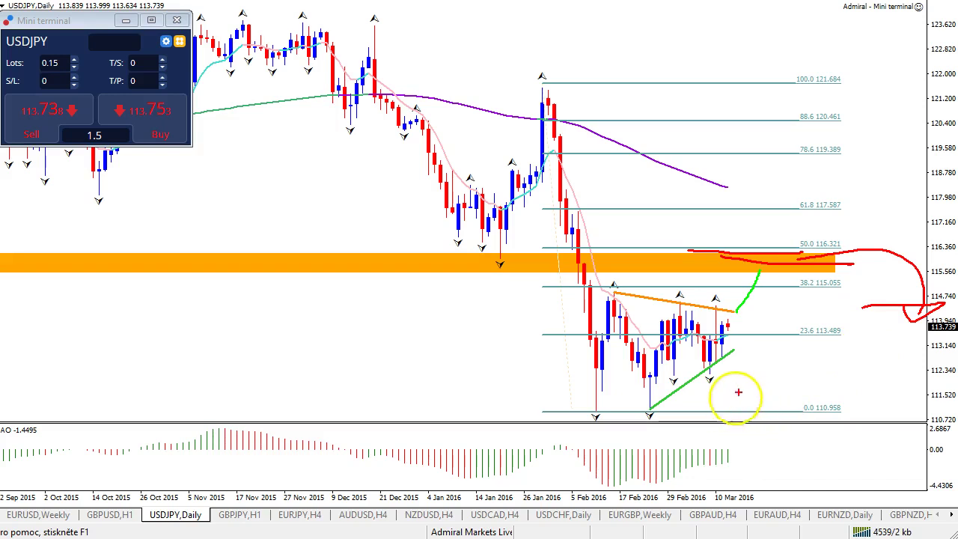
{"action": "left_click_drag", "start_coordinate": [737, 352], "coordinate": [762, 397]}
{"action": "key", "text": "Escape"}
Step: Rescale the daily USDJPY chart to examine the -27.2 extension level at 108.040
{"action": "mouse_move", "coordinate": [756, 507]}
{"action": "left_mouse_down"}
{"action": "mouse_move", "coordinate": [730, 496]}
{"action": "mouse_move", "coordinate": [742, 500]}
{"action": "left_mouse_up"}
{"action": "left_click_drag", "start_coordinate": [945, 314], "coordinate": [951, 475]}
{"action": "left_click_drag", "start_coordinate": [797, 442], "coordinate": [765, 411]}
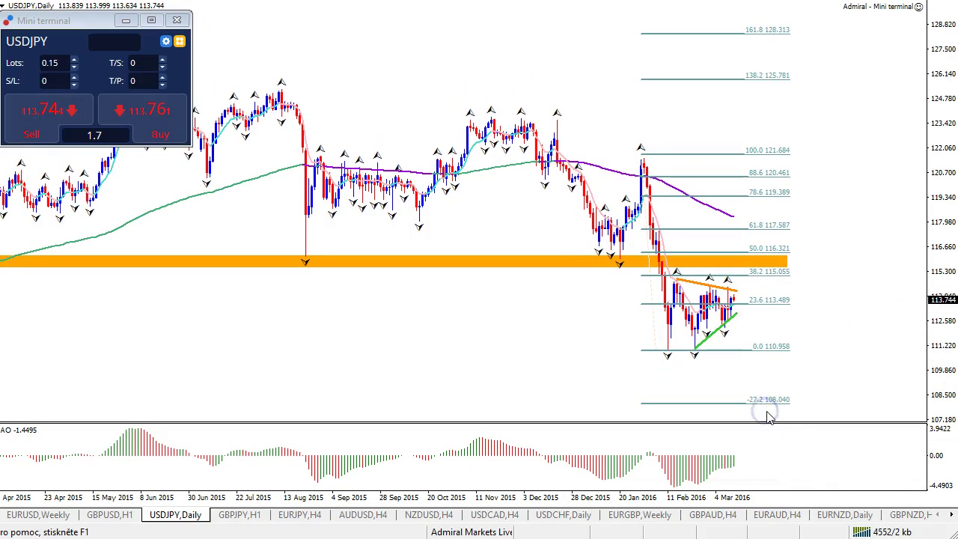
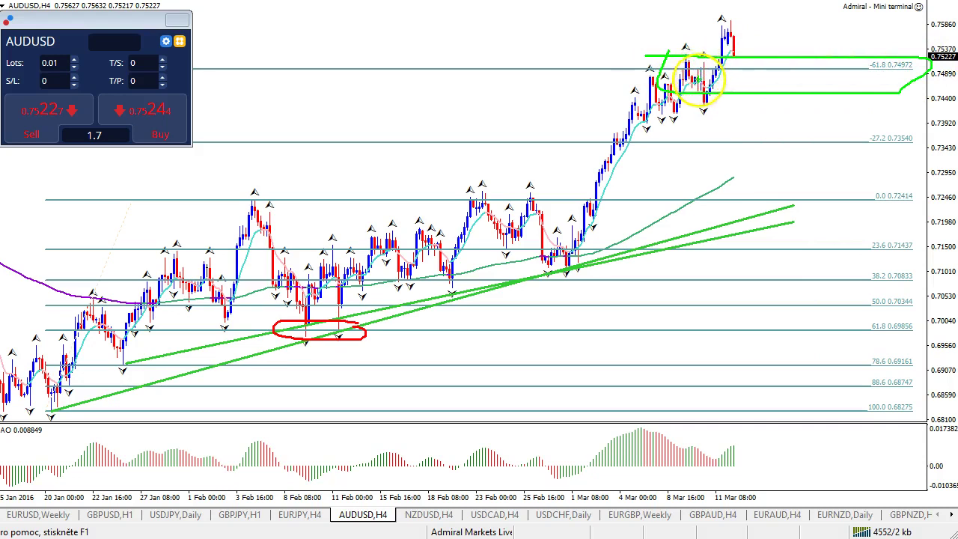
Step: Clear the annotations on the H4 AUDUSD chart and switch it to the hourly timeframe
{"action": "key", "text": "Escape"}
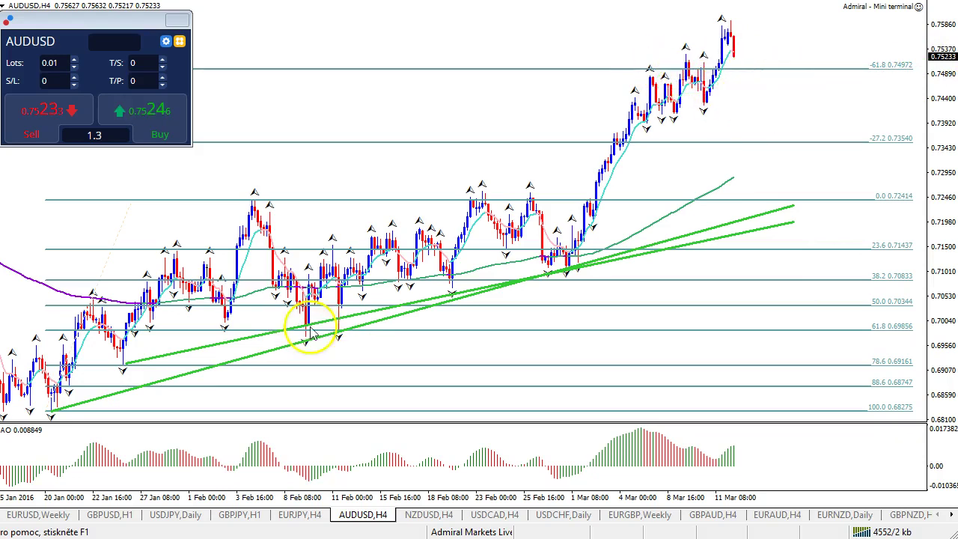
{"action": "left_click_drag", "start_coordinate": [936, 86], "coordinate": [917, 178]}
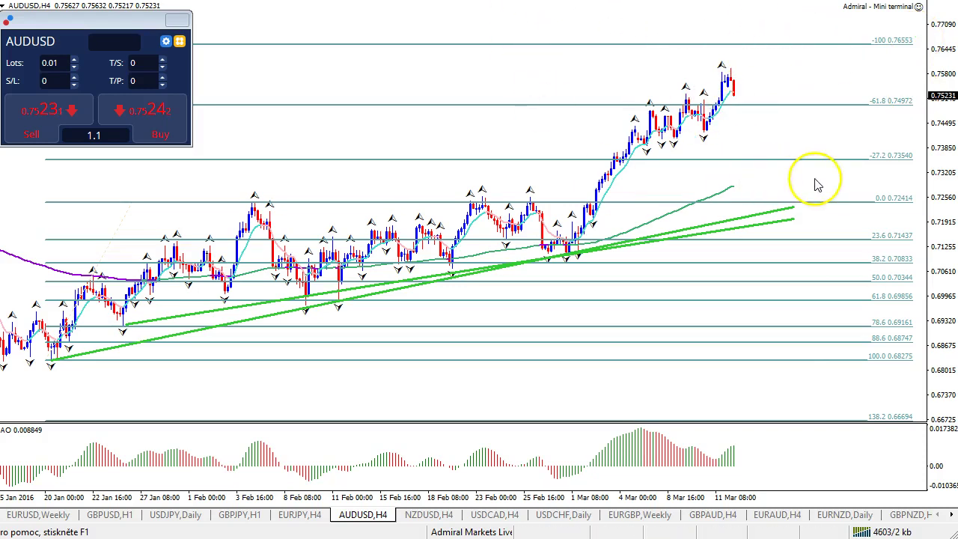
{"action": "left_click_drag", "start_coordinate": [946, 296], "coordinate": [939, 68]}
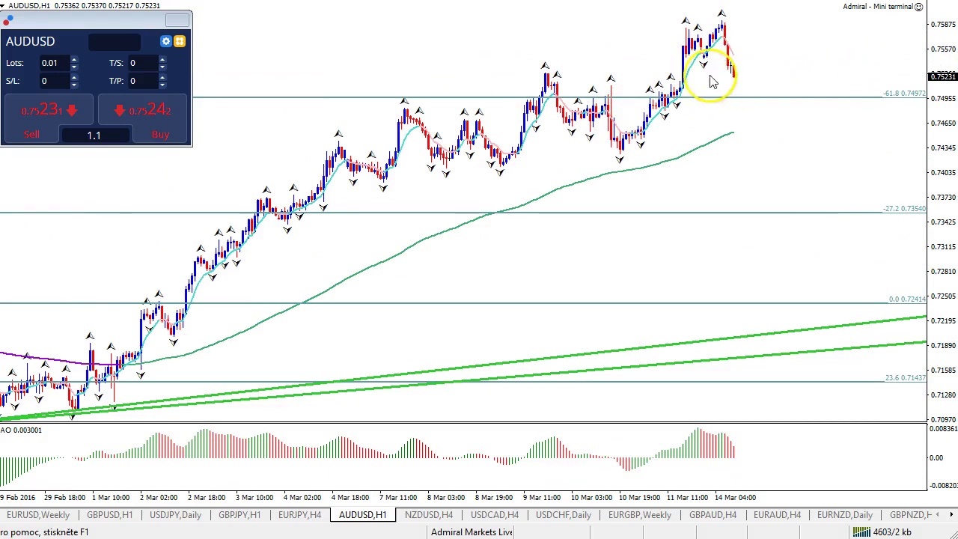
Step: Sketch a green AUDUSD pullback into an outlined support zone near 0.7435 with a rebound arrow, and clear the annotations
{"action": "mouse_move", "coordinate": [734, 73]}
{"action": "left_mouse_down"}
{"action": "mouse_move", "coordinate": [759, 94]}
{"action": "mouse_move", "coordinate": [779, 137]}
{"action": "left_mouse_up"}
{"action": "mouse_move", "coordinate": [352, 154]}
{"action": "left_mouse_down"}
{"action": "mouse_move", "coordinate": [629, 158]}
{"action": "mouse_move", "coordinate": [339, 132]}
{"action": "left_mouse_up"}
{"action": "mouse_move", "coordinate": [782, 148]}
{"action": "left_mouse_down"}
{"action": "mouse_move", "coordinate": [833, 47]}
{"action": "mouse_move", "coordinate": [878, 50]}
{"action": "left_mouse_up"}
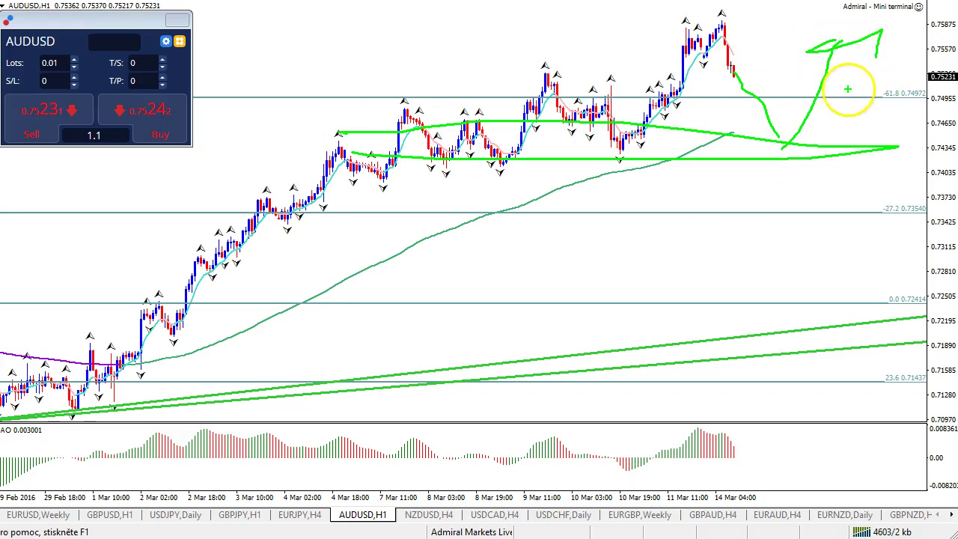
{"action": "key", "text": "Escape"}
Step: Sketch further markings around the early March AUDUSD swings and a rising price path from the support area, and clear them
{"action": "mouse_move", "coordinate": [418, 116]}
{"action": "left_mouse_down"}
{"action": "mouse_move", "coordinate": [808, 172]}
{"action": "mouse_move", "coordinate": [873, 90]}
{"action": "mouse_move", "coordinate": [405, 100]}
{"action": "left_mouse_up"}
{"action": "key", "text": "Escape"}
{"action": "mouse_move", "coordinate": [378, 147]}
{"action": "left_mouse_down"}
{"action": "mouse_move", "coordinate": [926, 147]}
{"action": "mouse_move", "coordinate": [384, 126]}
{"action": "left_mouse_up"}
{"action": "mouse_move", "coordinate": [752, 129]}
{"action": "left_mouse_down"}
{"action": "mouse_move", "coordinate": [779, 139]}
{"action": "mouse_move", "coordinate": [808, 47]}
{"action": "left_mouse_up"}
{"action": "key", "text": "Escape"}
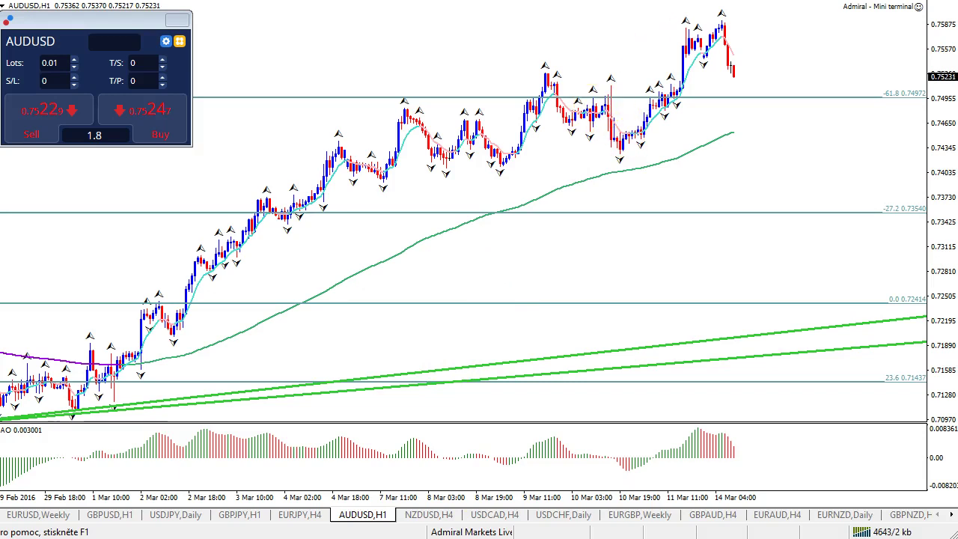
Step: Draw a green rising trendline under the hourly AUDUSD lows from 7 March, clear the red breakdown sketch, and switch to H4
{"action": "mouse_move", "coordinate": [383, 185]}
{"action": "left_mouse_down"}
{"action": "mouse_move", "coordinate": [786, 124]}
{"action": "mouse_move", "coordinate": [804, 201]}
{"action": "mouse_move", "coordinate": [790, 191]}
{"action": "left_mouse_up"}
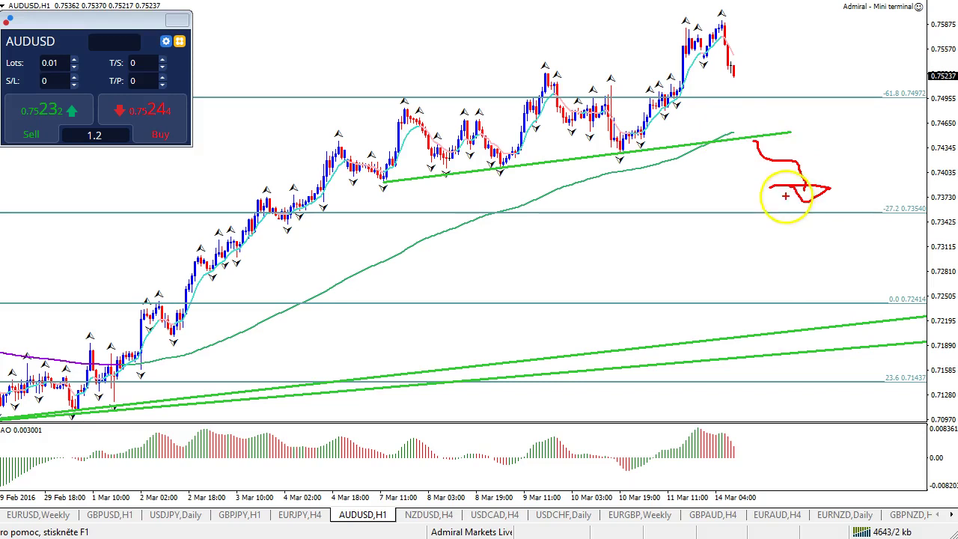
{"action": "key", "text": "Escape"}
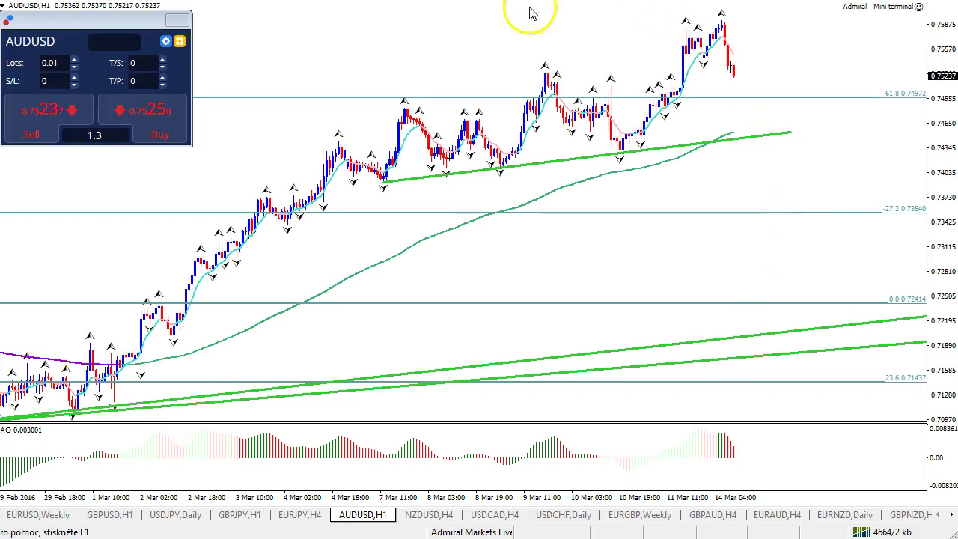
{"action": "type", "text": "H4"}
{"action": "key", "text": "Return"}
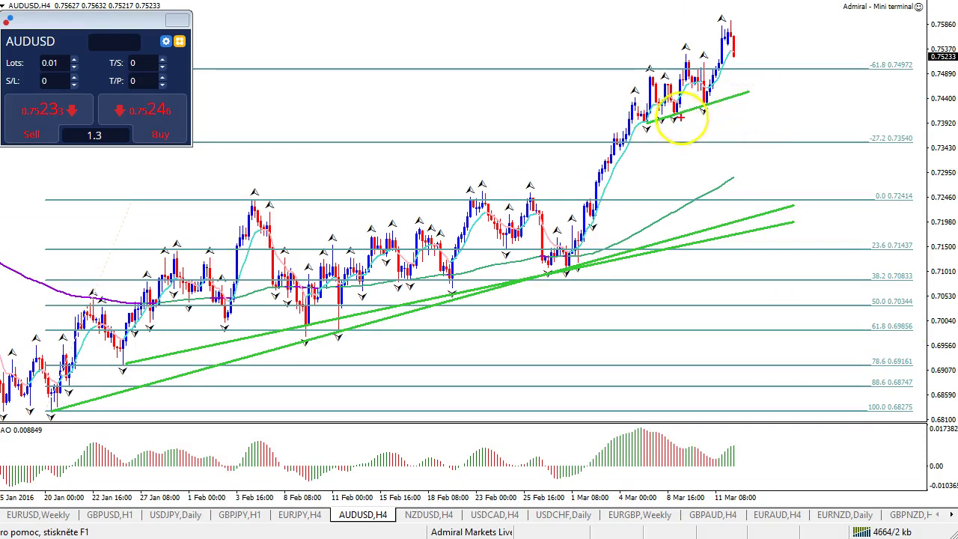
Step: Sketch a red AUDUSD breakdown to the former February highs and a green rebound from the rising trendlines, and clear the annotations
{"action": "mouse_move", "coordinate": [622, 109]}
{"action": "left_mouse_down"}
{"action": "mouse_move", "coordinate": [784, 110]}
{"action": "mouse_move", "coordinate": [781, 188]}
{"action": "mouse_move", "coordinate": [771, 198]}
{"action": "mouse_move", "coordinate": [785, 189]}
{"action": "left_mouse_up"}
{"action": "key", "text": "r"}
{"action": "key", "text": "g"}
{"action": "mouse_move", "coordinate": [560, 195]}
{"action": "left_mouse_down"}
{"action": "mouse_move", "coordinate": [279, 204]}
{"action": "mouse_move", "coordinate": [573, 200]}
{"action": "left_mouse_up"}
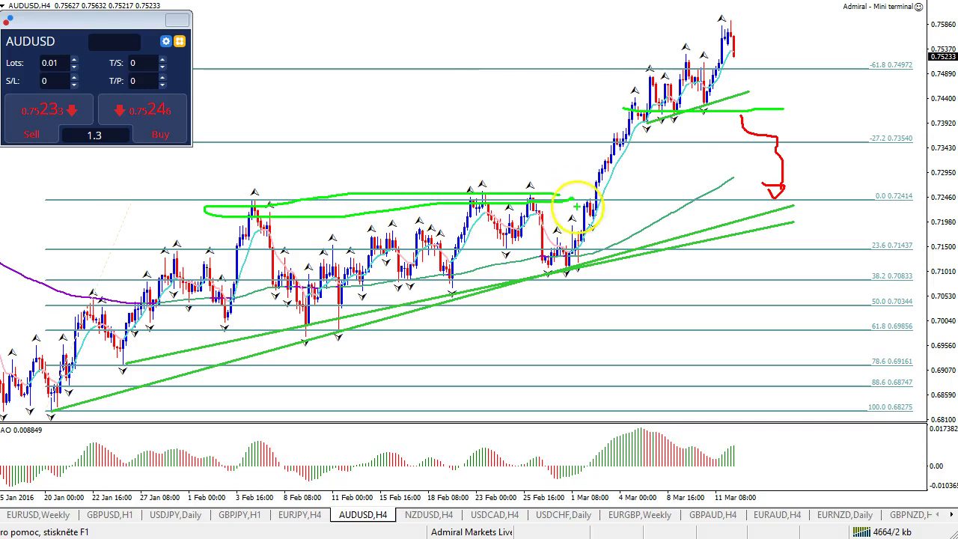
{"action": "mouse_move", "coordinate": [814, 213]}
{"action": "left_mouse_down"}
{"action": "mouse_move", "coordinate": [772, 235]}
{"action": "mouse_move", "coordinate": [842, 159]}
{"action": "left_mouse_up"}
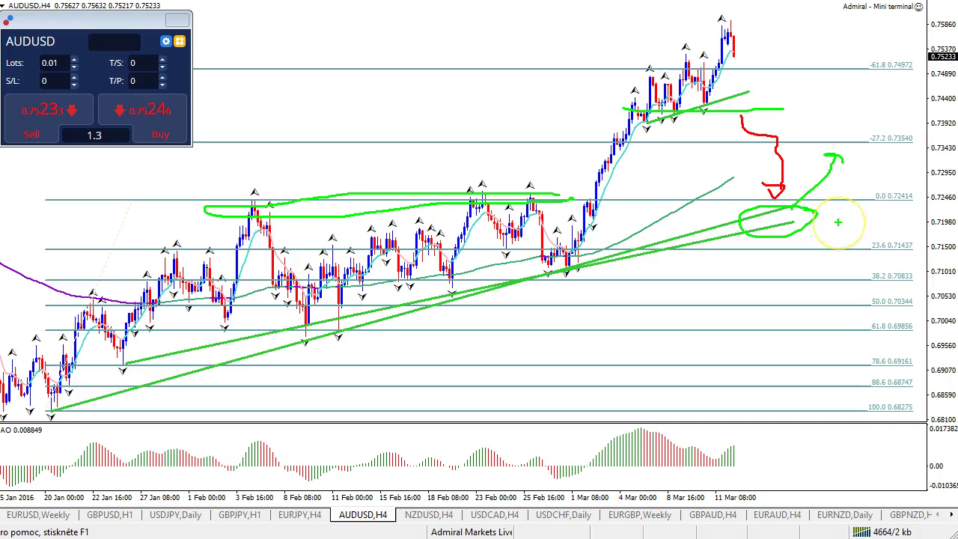
{"action": "key", "text": "Escape"}
Step: Outline the AUDUSD support zones near 0.7440 and around the 0.0 level in green, and clear the annotations
{"action": "key", "text": "ctrl+2"}
{"action": "left_click_drag", "start_coordinate": [607, 106], "coordinate": [725, 98]}
{"action": "mouse_move", "coordinate": [182, 193]}
{"action": "left_mouse_down"}
{"action": "mouse_move", "coordinate": [855, 194]}
{"action": "mouse_move", "coordinate": [473, 216]}
{"action": "mouse_move", "coordinate": [203, 217]}
{"action": "left_mouse_up"}
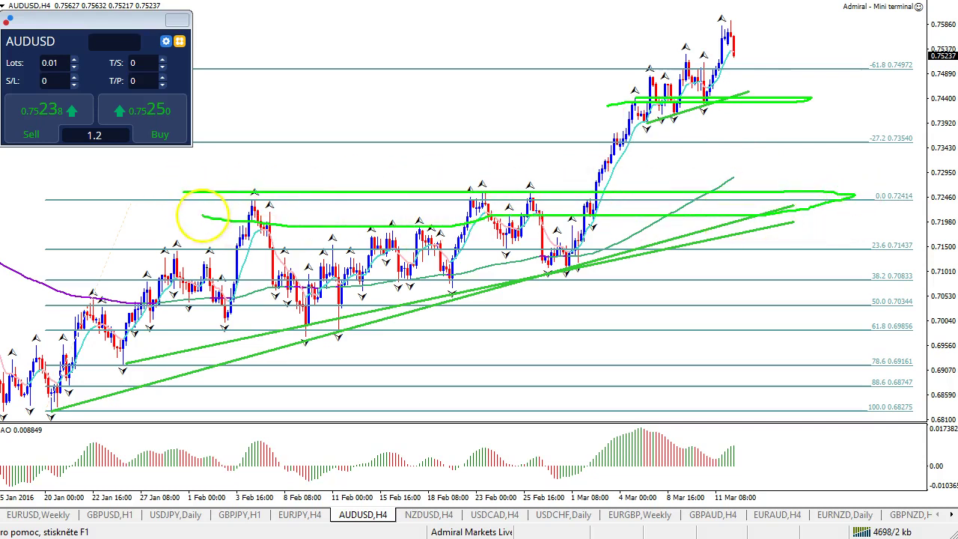
{"action": "key", "text": "Escape"}
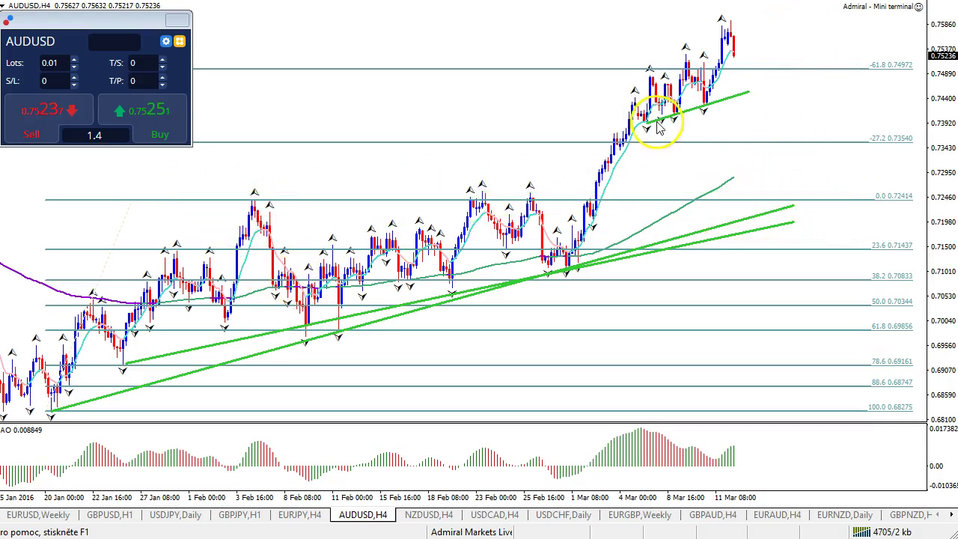